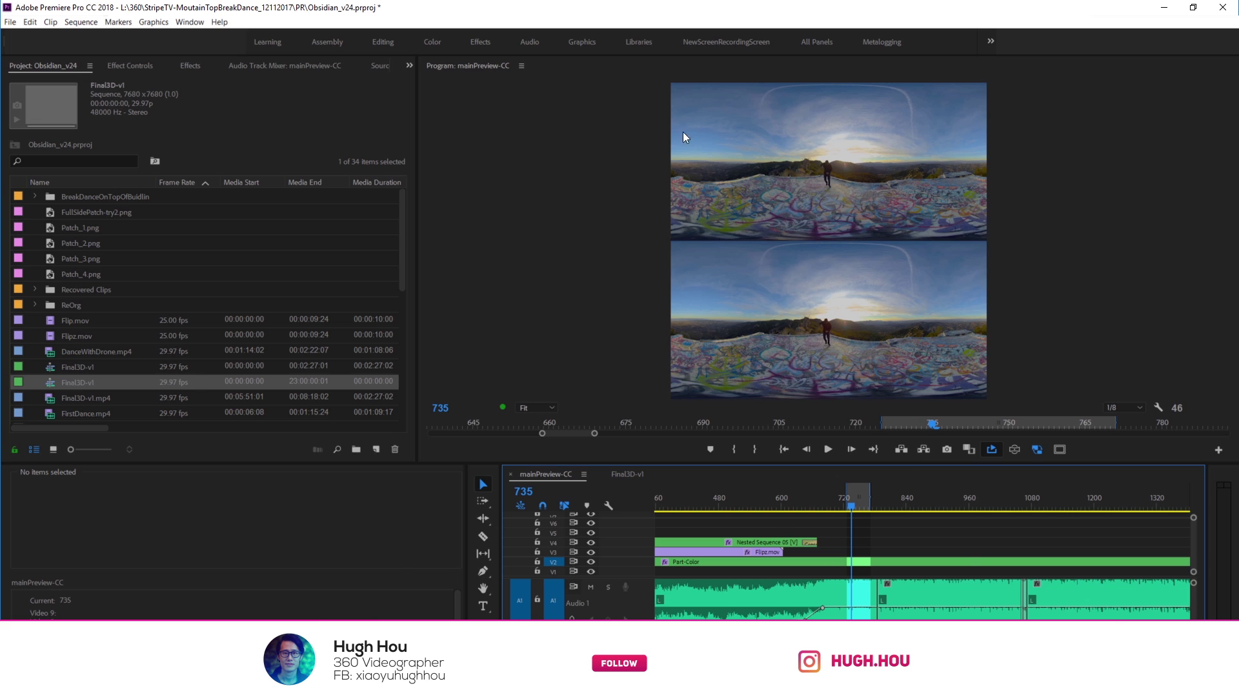
Open the export settings for the mainPreview-CC sequence, set the QuickTime video codec to DNxHR/DNxHD, and match the source settings
{"action": "key", "text": "ctrl+m"}
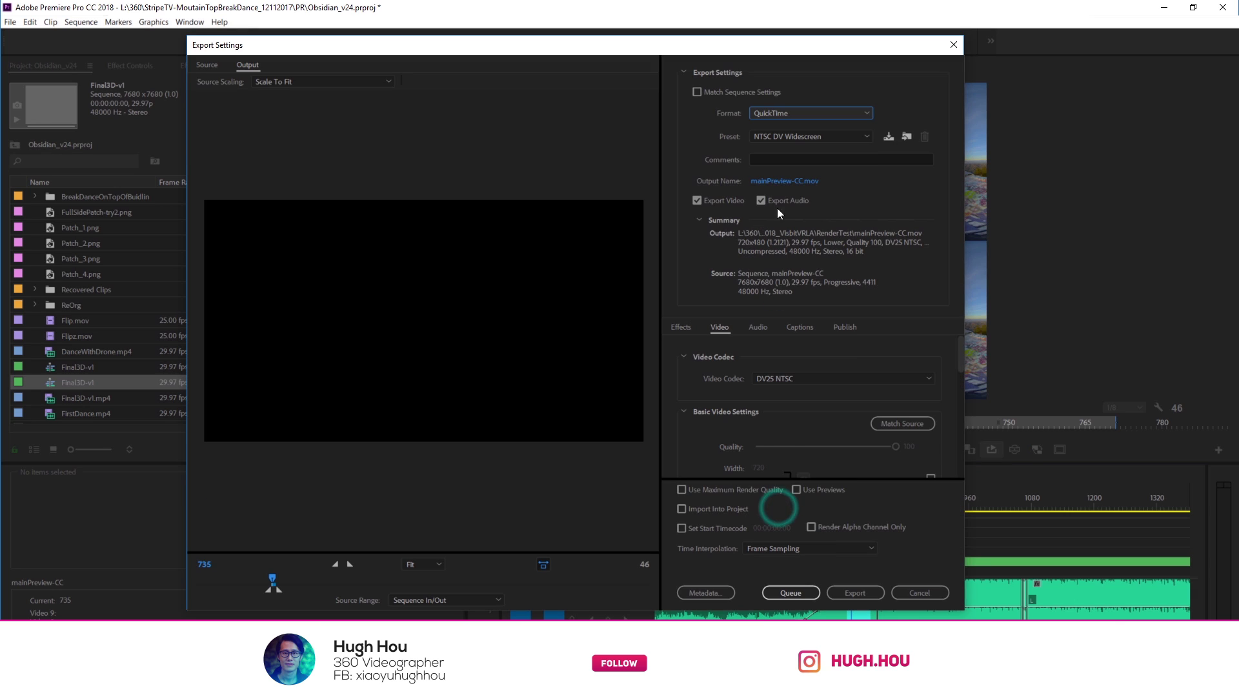
{"action": "left_click", "coordinate": [780, 378]}
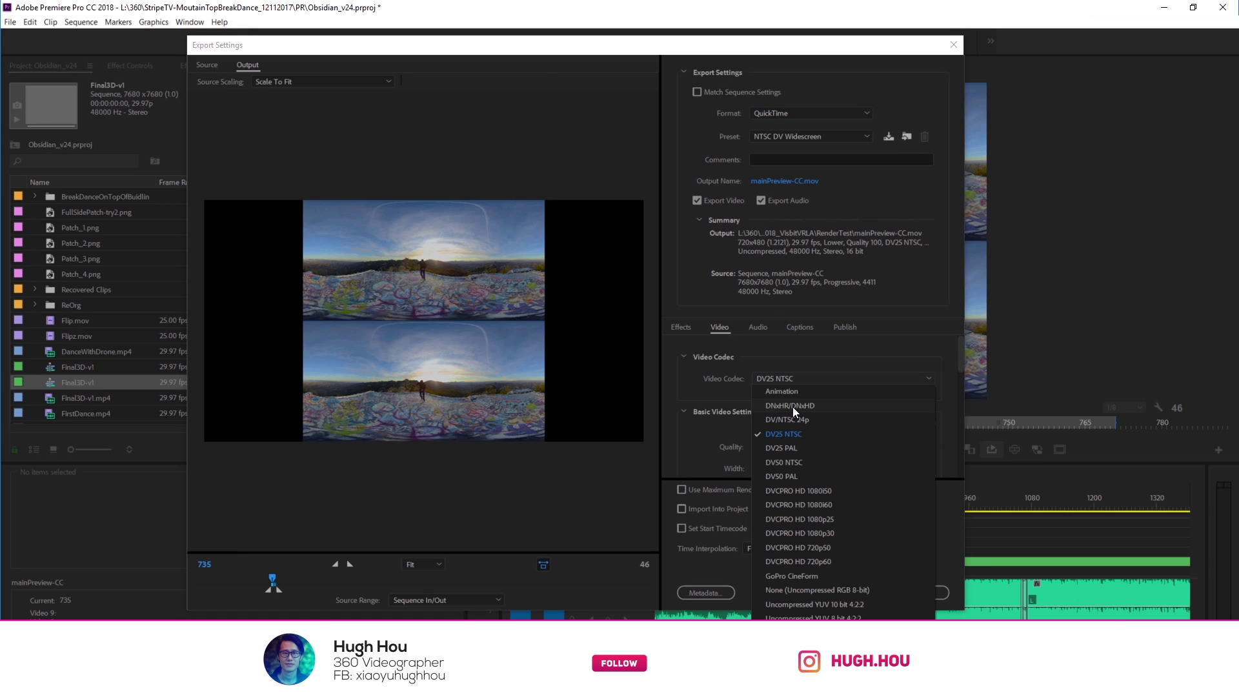
{"action": "left_click", "coordinate": [813, 405]}
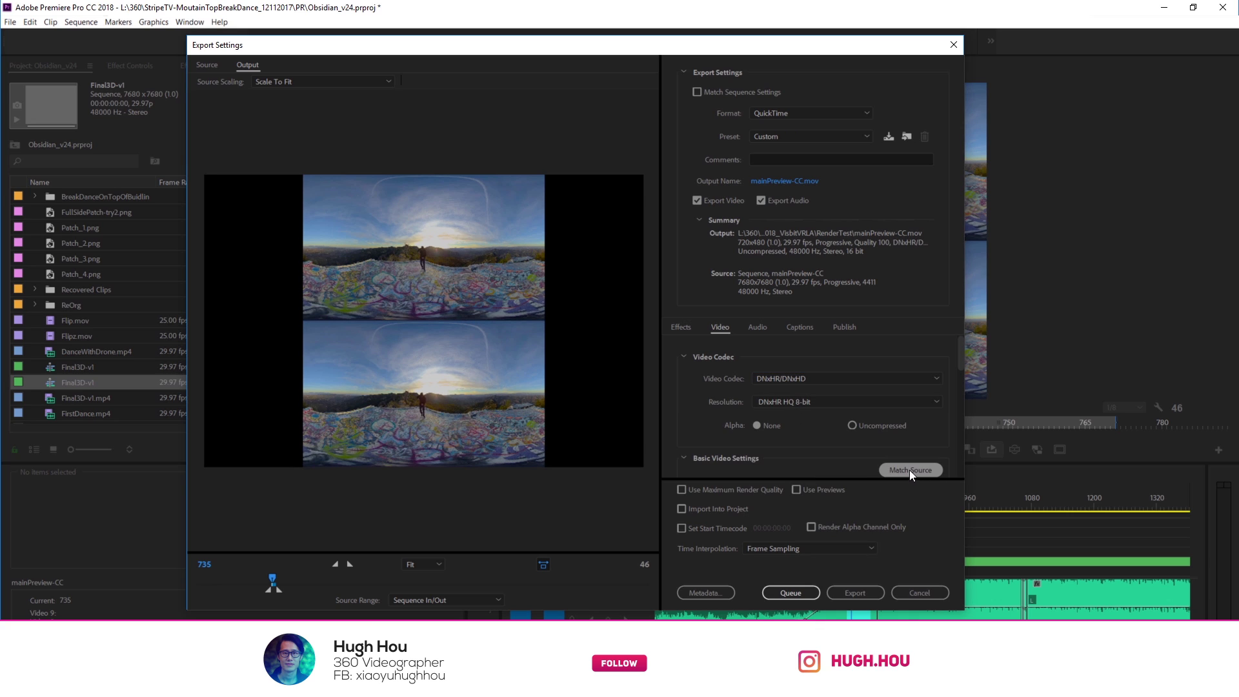
{"action": "left_click_drag", "start_coordinate": [962, 366], "coordinate": [966, 403]}
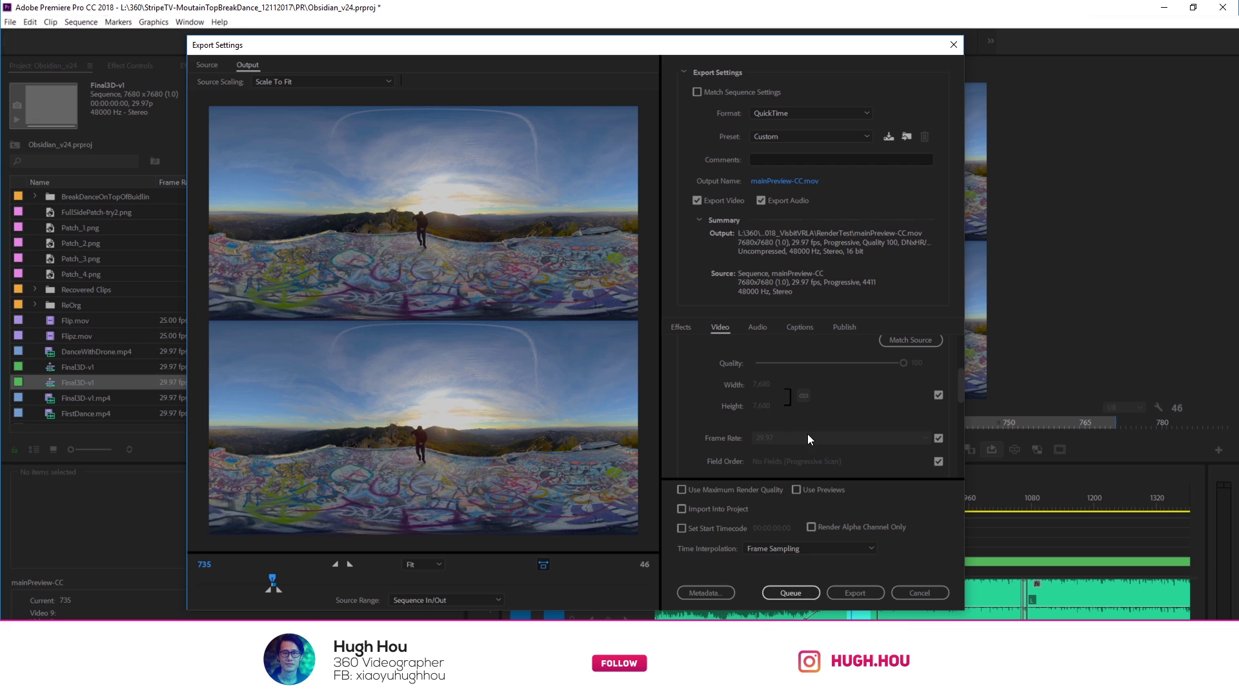
{"action": "left_click_drag", "start_coordinate": [963, 397], "coordinate": [968, 476]}
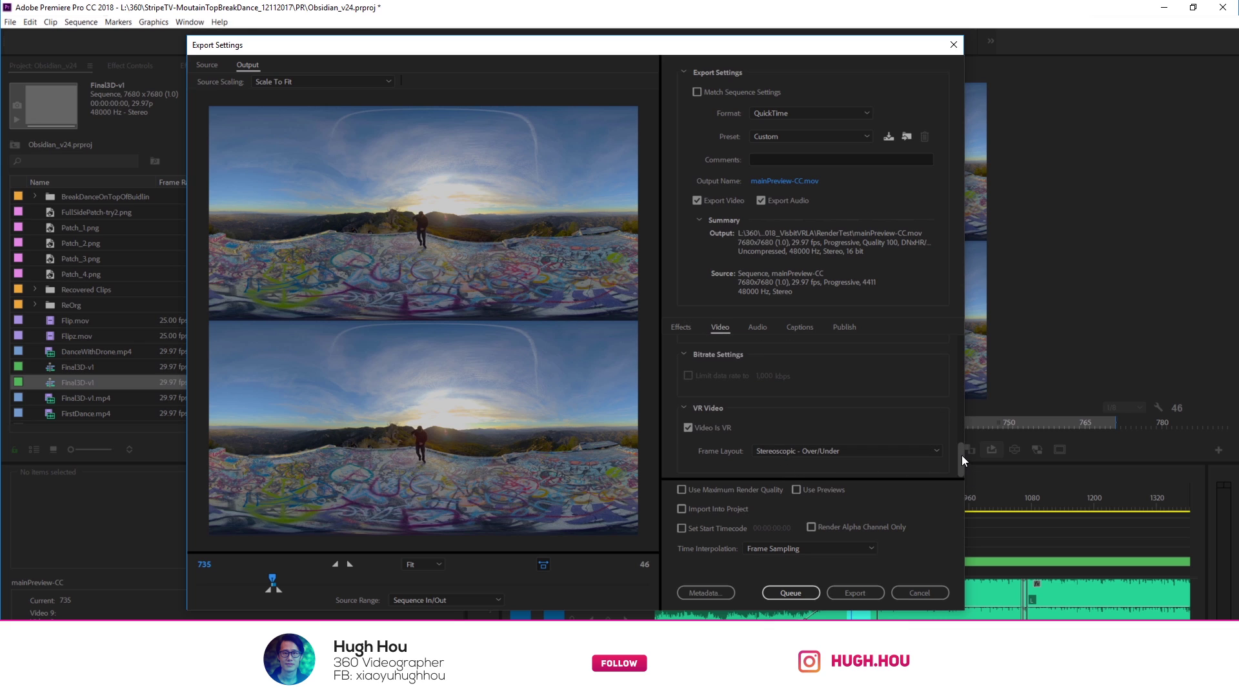
{"action": "scroll", "coordinate": [966, 459], "scroll_direction": "up", "scroll_amount": 5}
Switch to the FinalOutput folder beside the YouTube upload page and try to upload 6Kasseble_1.mov
{"action": "left_click", "coordinate": [363, 688]}
{"action": "left_click", "coordinate": [431, 607]}
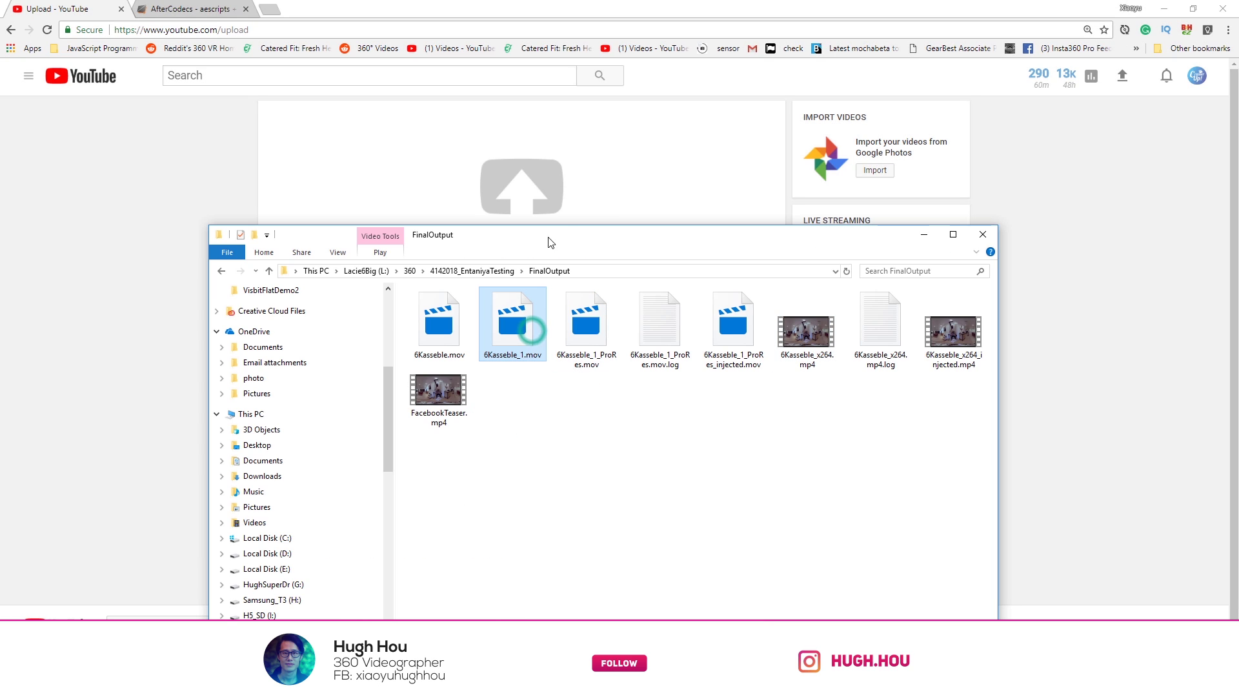
{"action": "left_click_drag", "start_coordinate": [570, 240], "coordinate": [859, 249]}
{"action": "left_click_drag", "start_coordinate": [800, 342], "coordinate": [694, 196]}
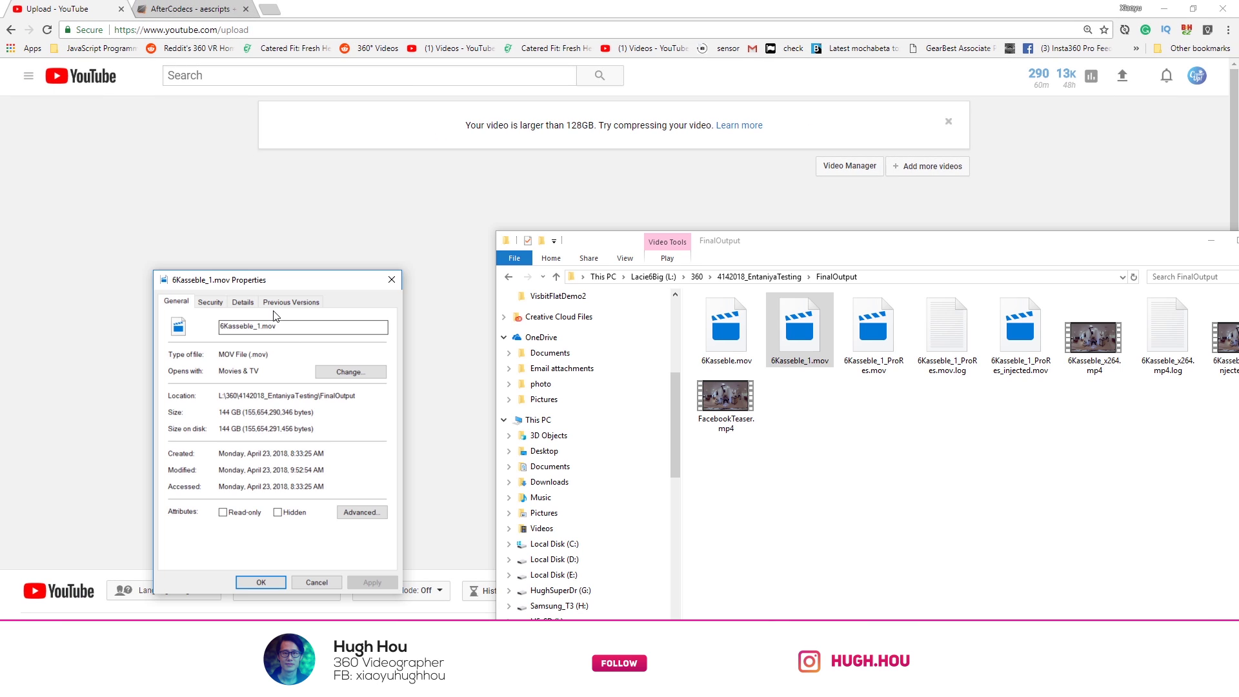
Examine the video details and general file size information in the properties of 6Kasseble_1.mov, and close them
{"action": "left_click", "coordinate": [215, 311]}
{"action": "left_click_drag", "start_coordinate": [316, 285], "coordinate": [763, 210]}
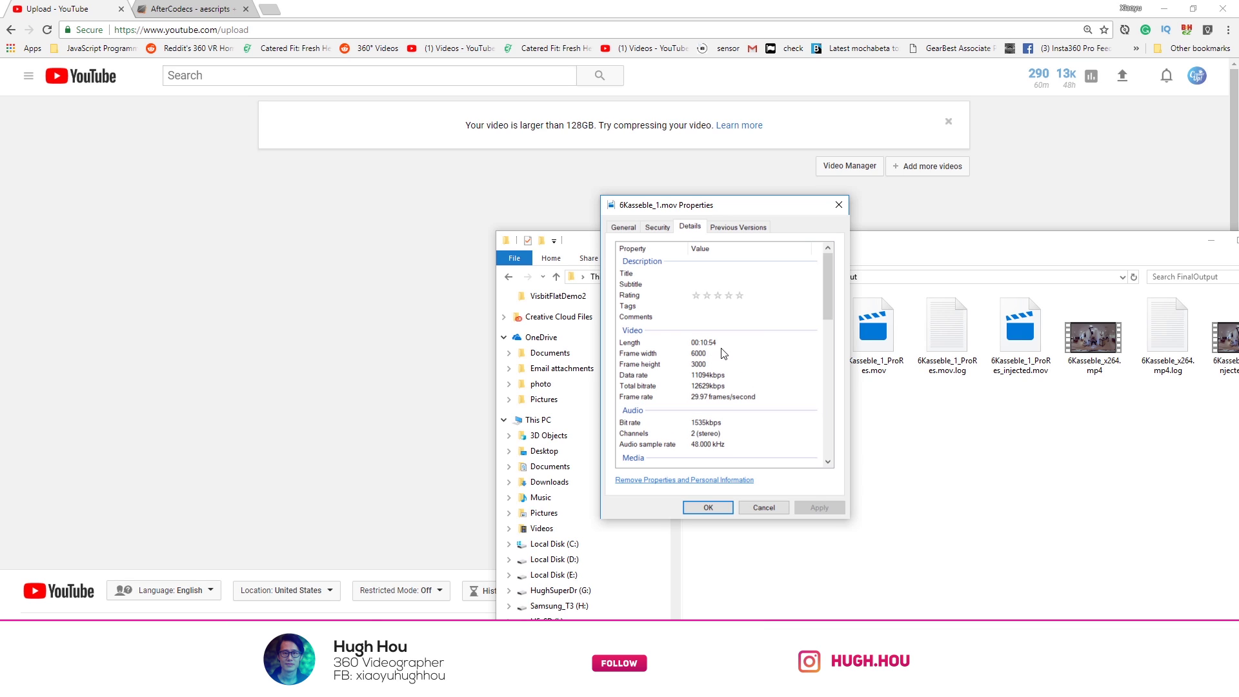
{"action": "left_click_drag", "start_coordinate": [763, 210], "coordinate": [628, 196]}
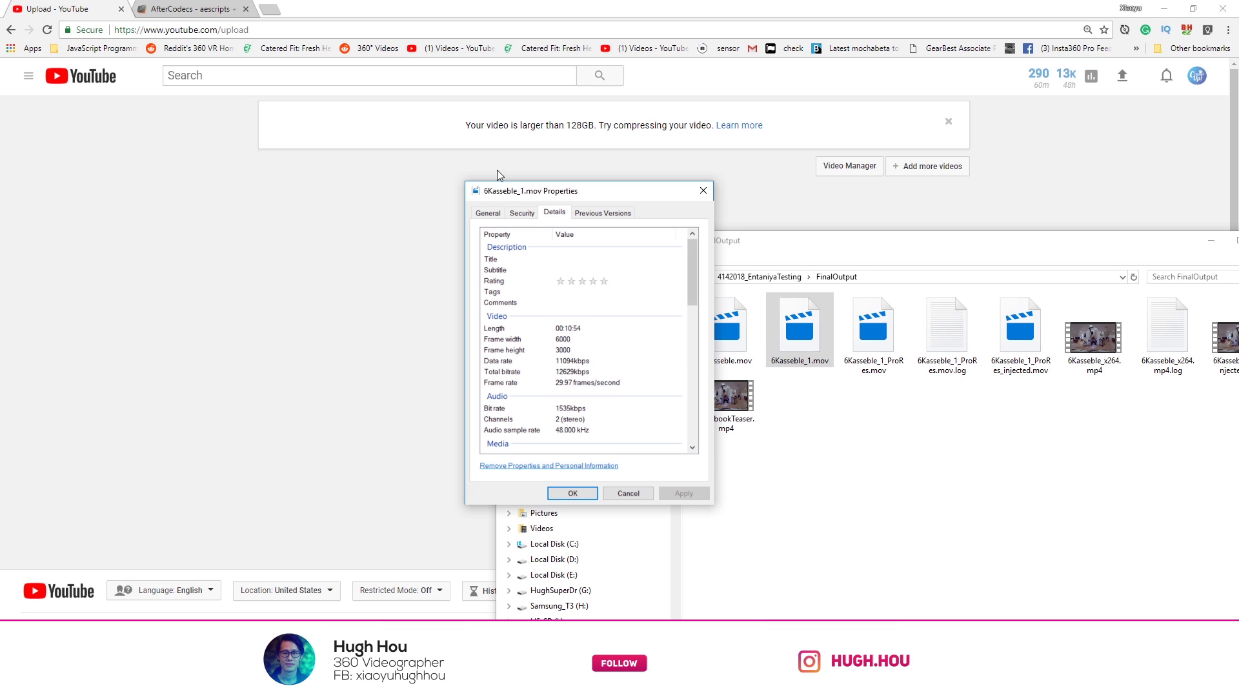
{"action": "left_click", "coordinate": [488, 213]}
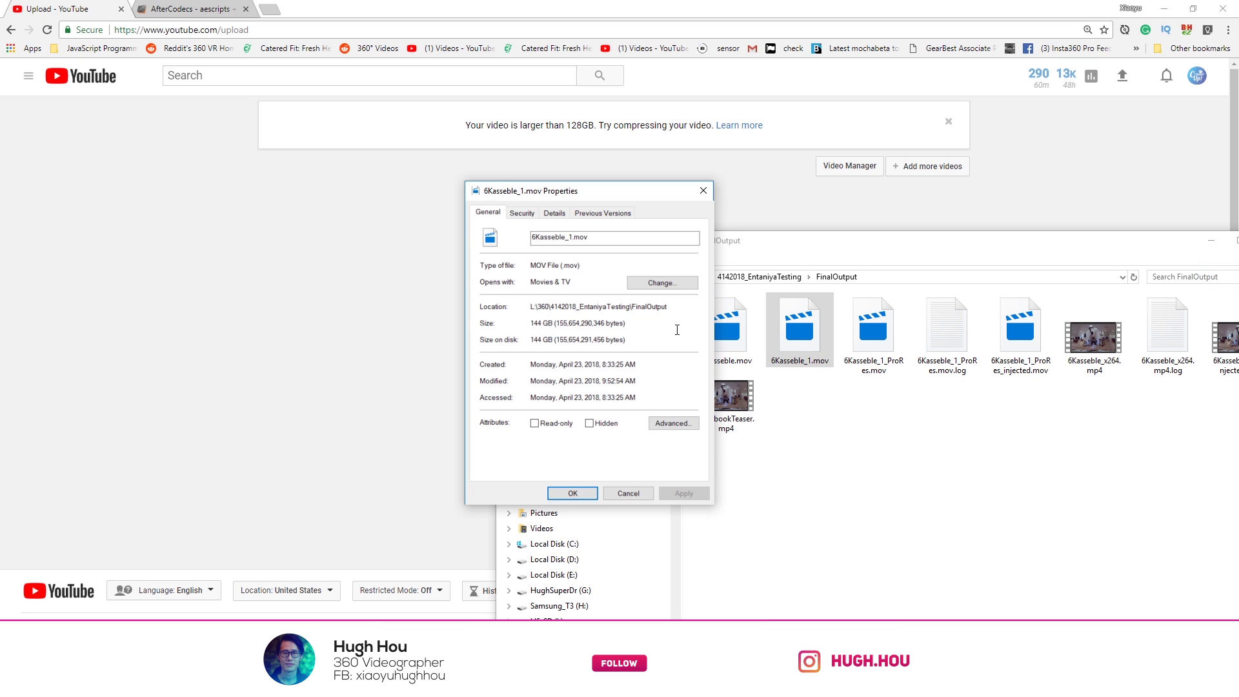
{"action": "left_click", "coordinate": [702, 190]}
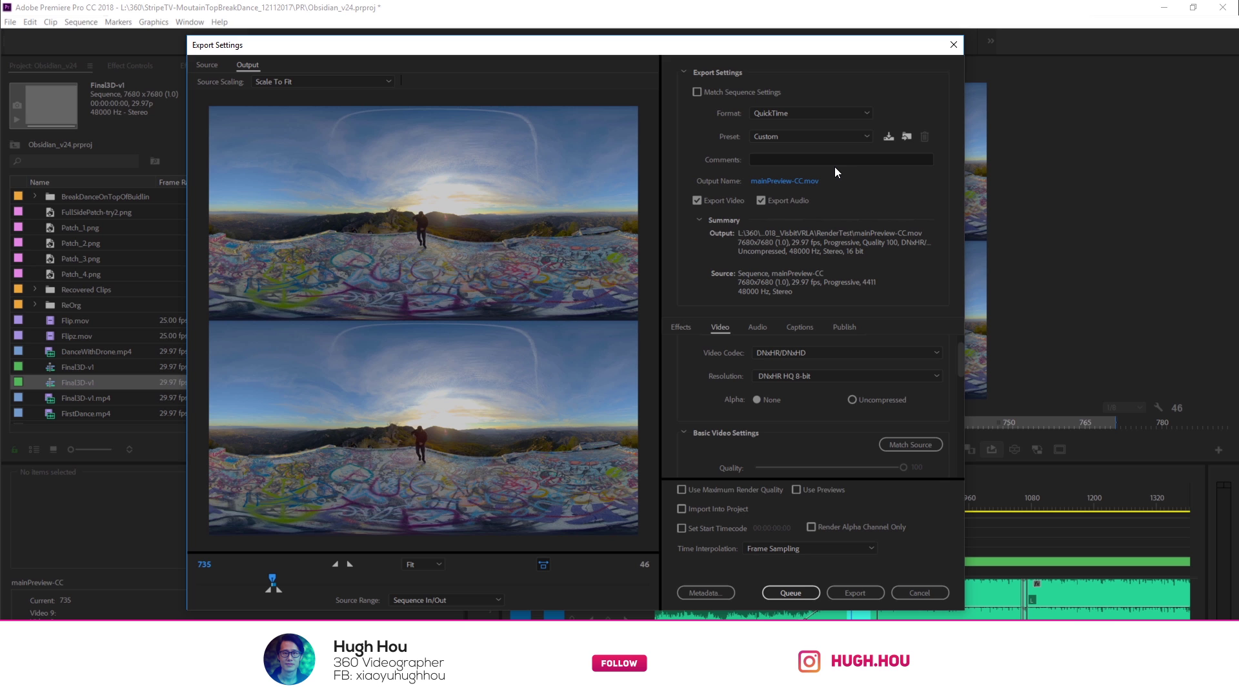
Set the export format of the mainPreview-CC sequence to HEVC (H.265) in Premiere Pro
{"action": "left_click", "coordinate": [832, 114]}
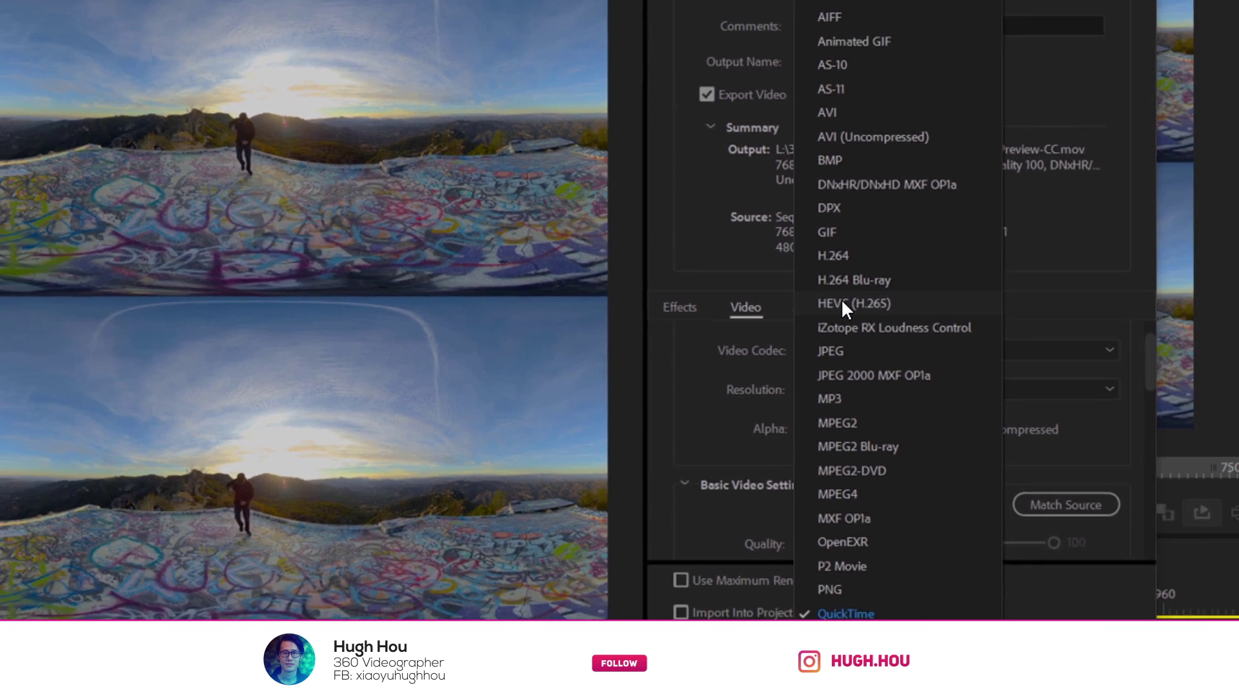
{"action": "left_click", "coordinate": [910, 293]}
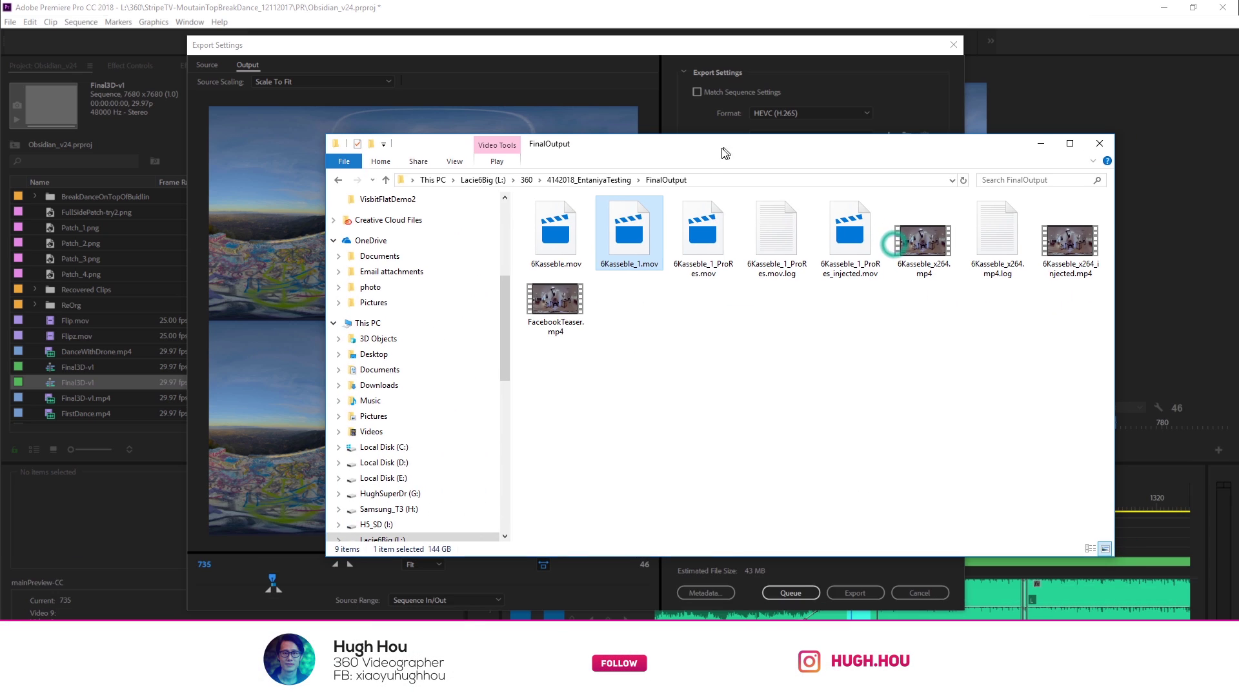
Compare the file sizes of 6Kasseble_x264.mp4 and 6Kasseble_1.mov through their properties in the FinalOutput folder
{"action": "left_click", "coordinate": [923, 248]}
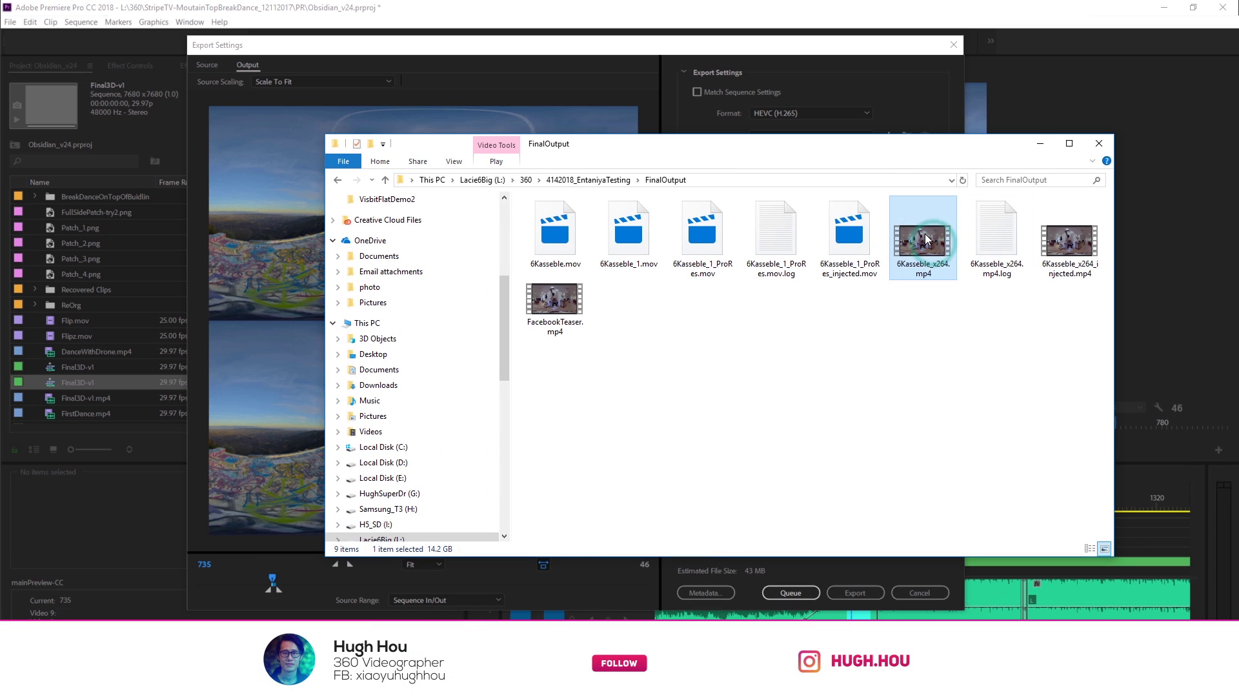
{"action": "right_click", "coordinate": [926, 269]}
{"action": "left_click", "coordinate": [964, 546]}
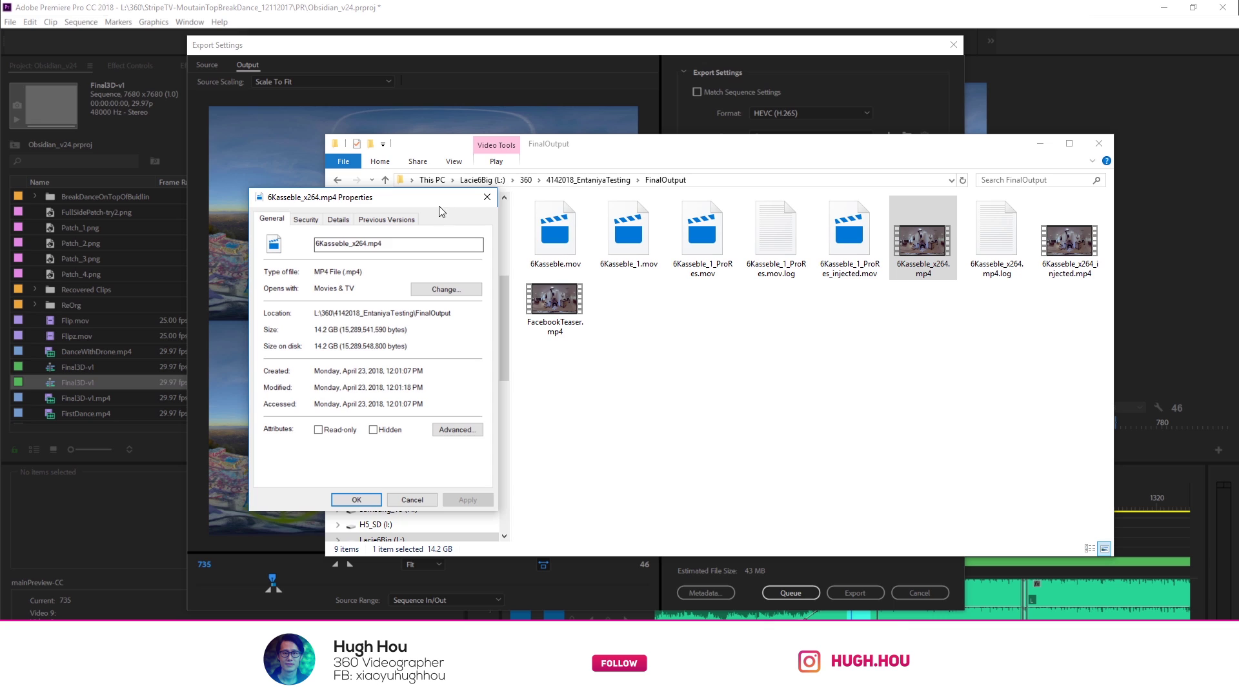
{"action": "left_click", "coordinate": [487, 197]}
{"action": "left_click", "coordinate": [613, 230]}
{"action": "right_click", "coordinate": [613, 231]}
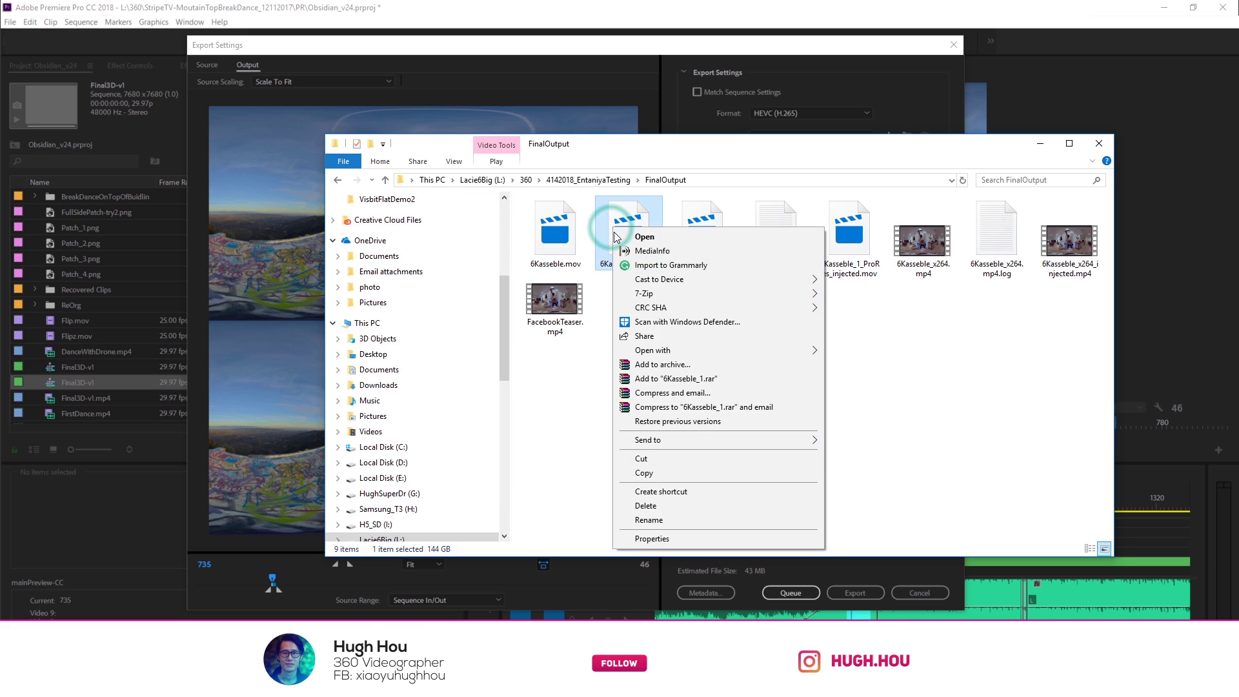
{"action": "left_click", "coordinate": [639, 544]}
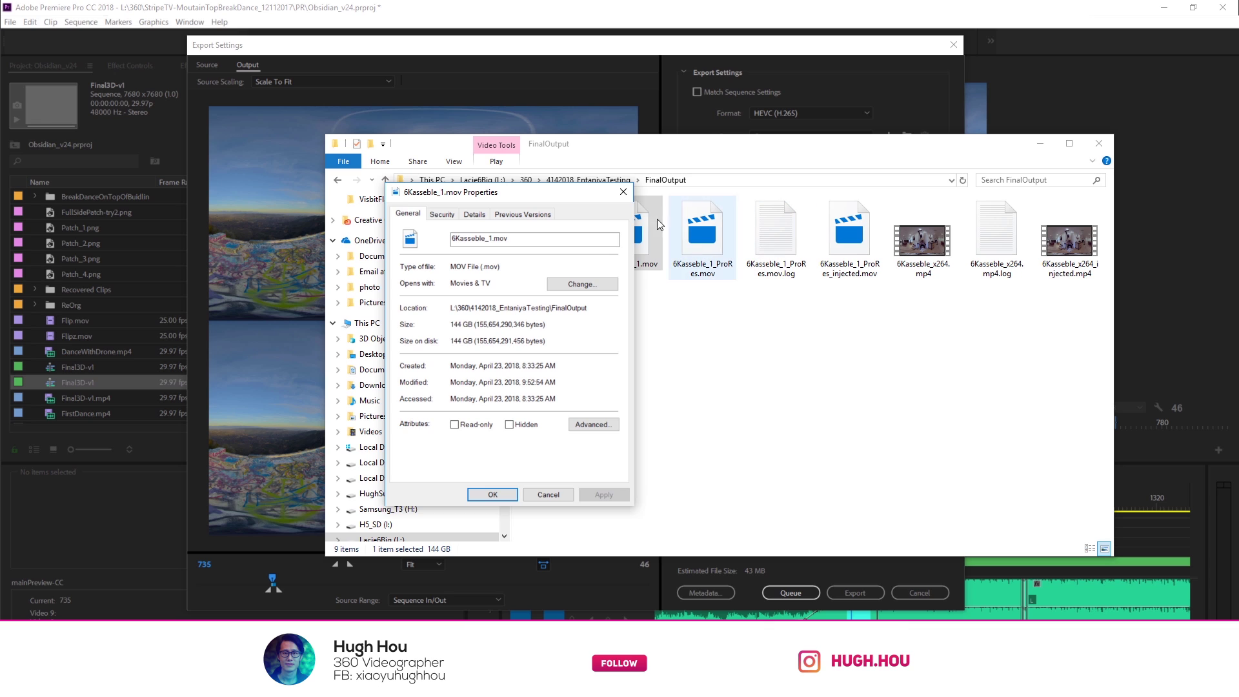
{"action": "left_click", "coordinate": [624, 192]}
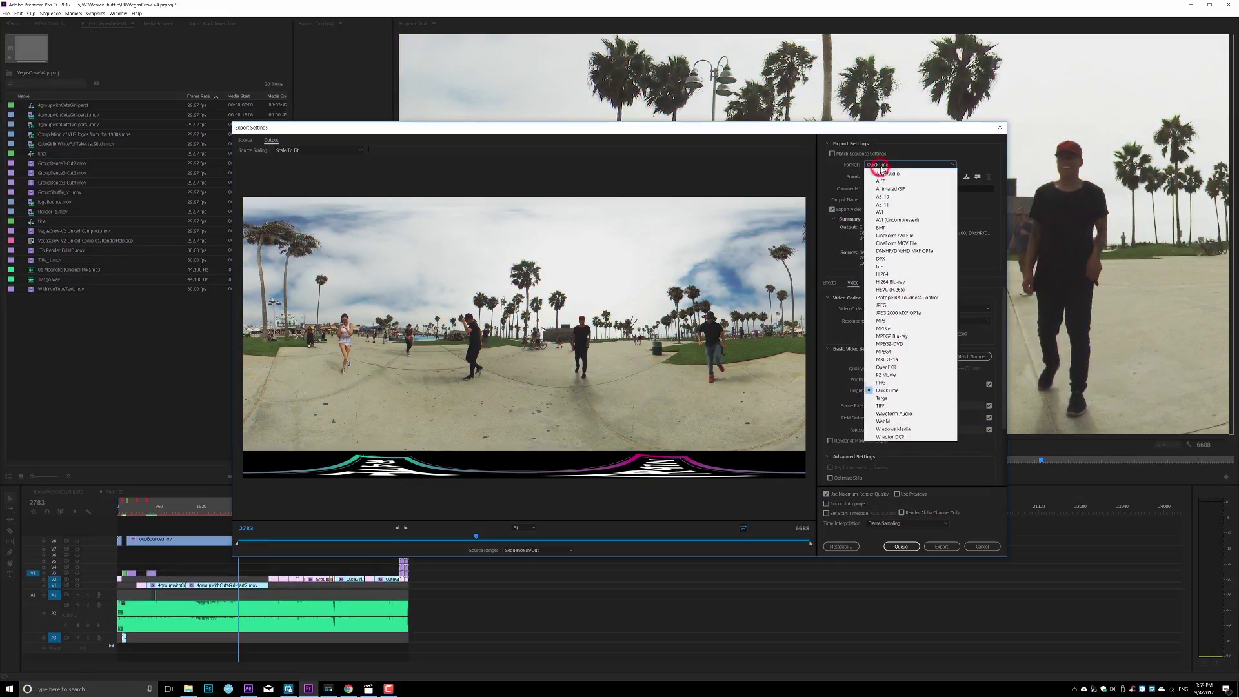
Set the export to QuickTime using the DNxHR/DNxHD codec at DNxHR HQ 8-bit, and match the source video settings
{"action": "left_click", "coordinate": [884, 360]}
{"action": "left_click", "coordinate": [929, 321]}
{"action": "left_click", "coordinate": [888, 326]}
{"action": "left_click", "coordinate": [888, 322]}
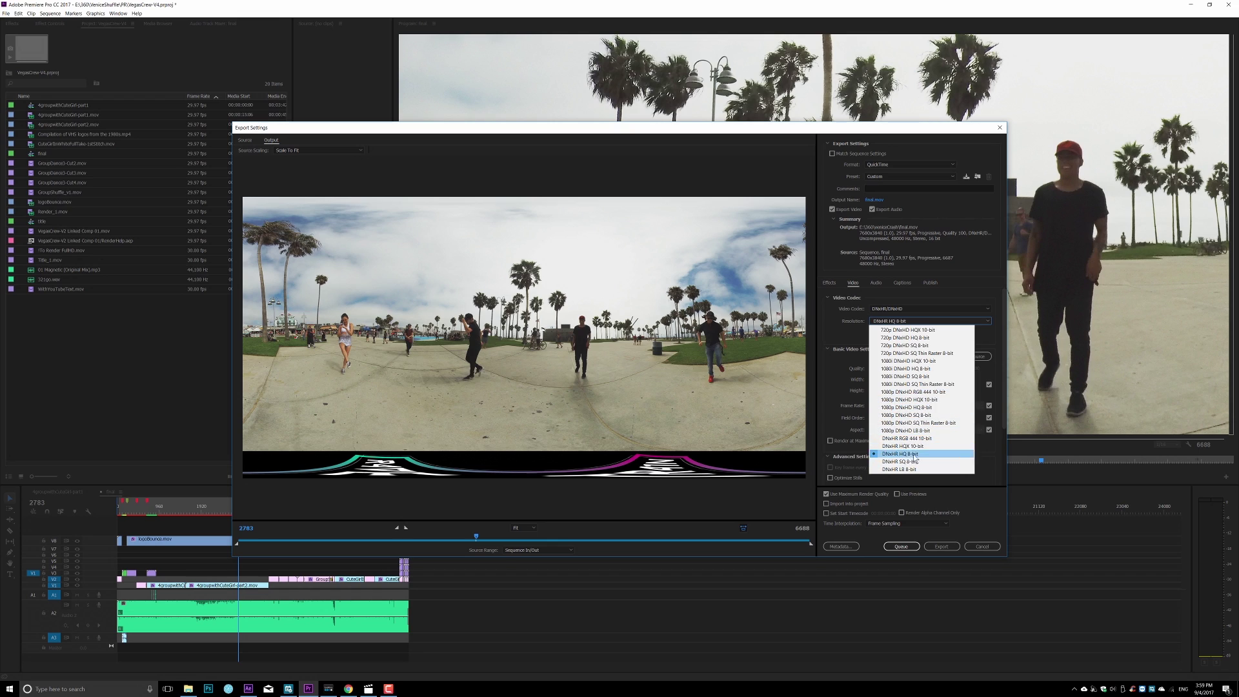
{"action": "left_click", "coordinate": [942, 278]}
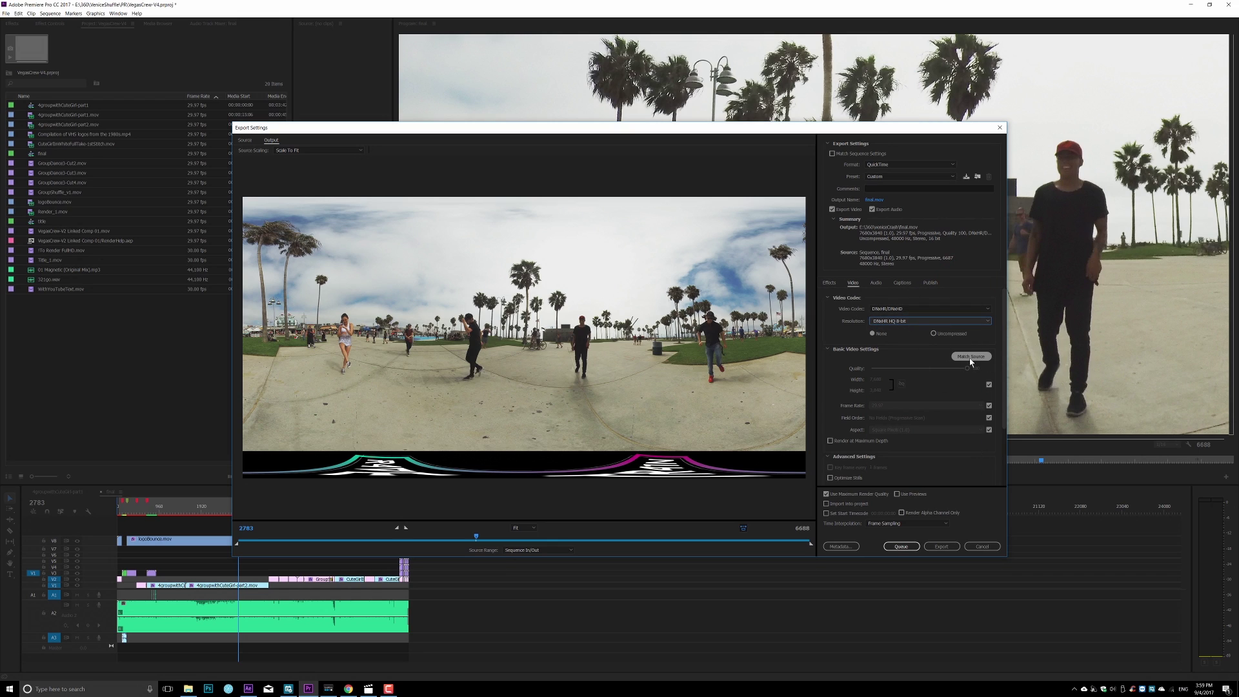
Mark the exported video as VR with the Monoscopic frame layout and send the export to the queue
{"action": "scroll", "coordinate": [890, 381], "scroll_direction": "down", "scroll_amount": 2}
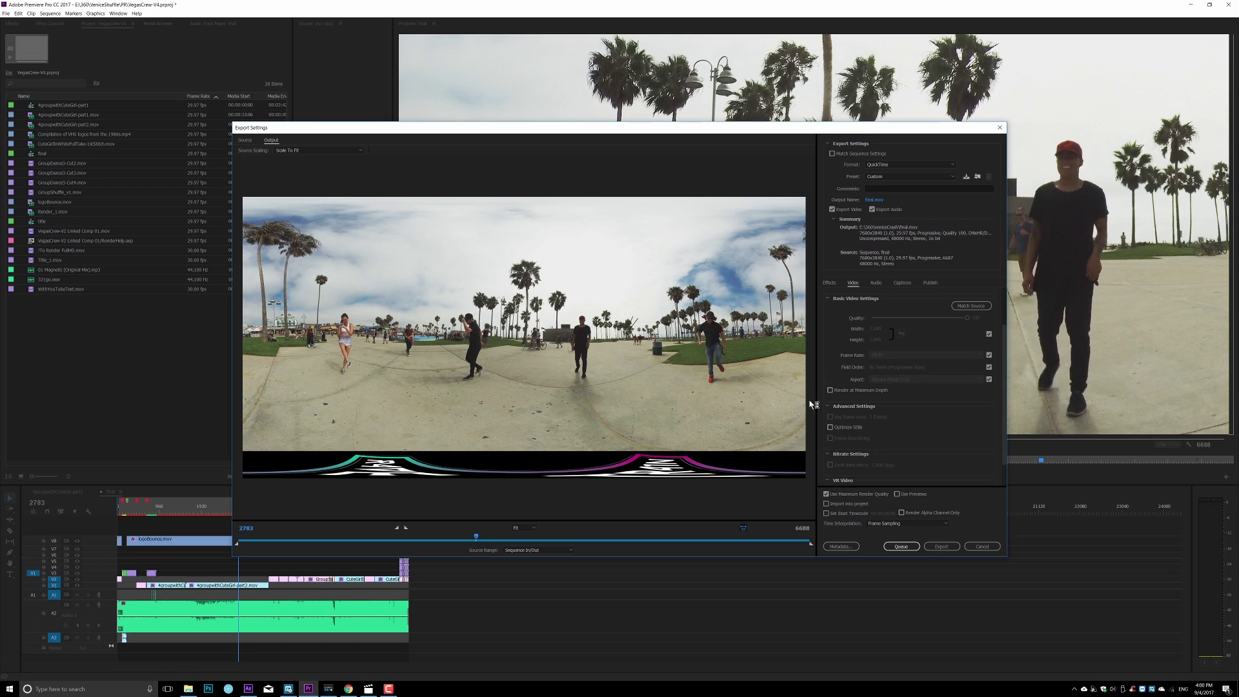
{"action": "scroll", "coordinate": [904, 445], "scroll_direction": "down", "scroll_amount": 1}
{"action": "left_click", "coordinate": [831, 462]}
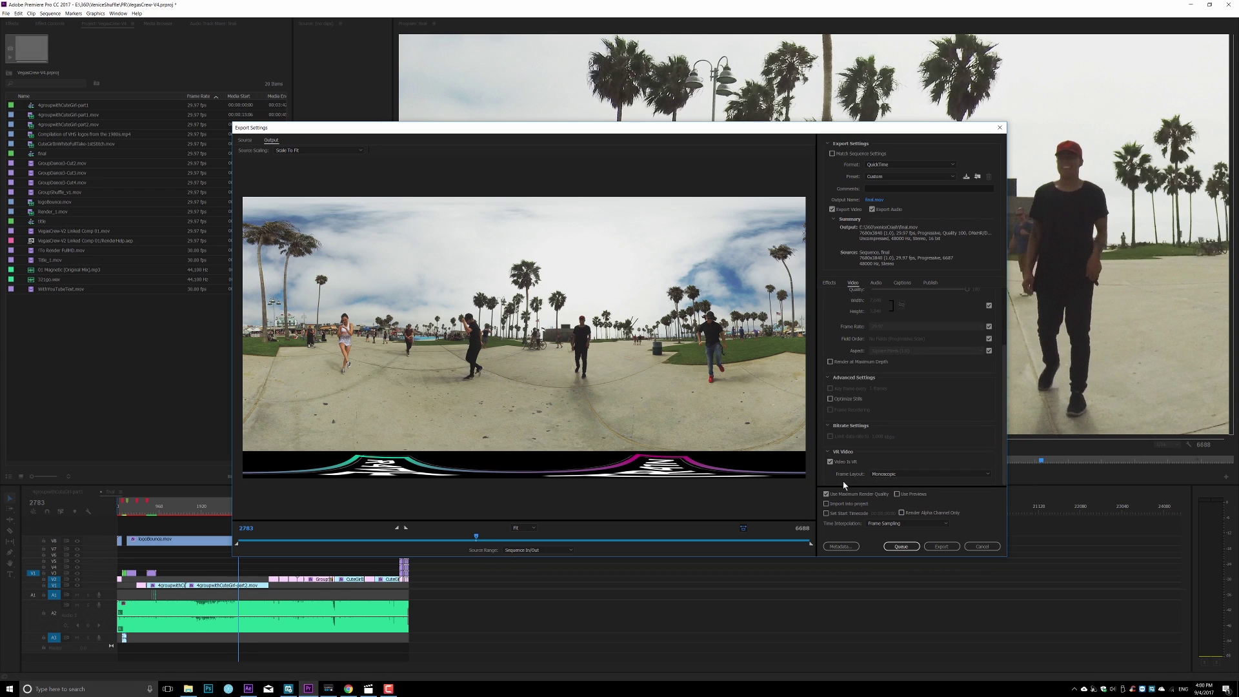
{"action": "left_click", "coordinate": [897, 546]}
Switch to After Effects and open the output/render of the Combined (SkyBoxV2 Output) composition from Skybox Composer
{"action": "left_click", "coordinate": [256, 689]}
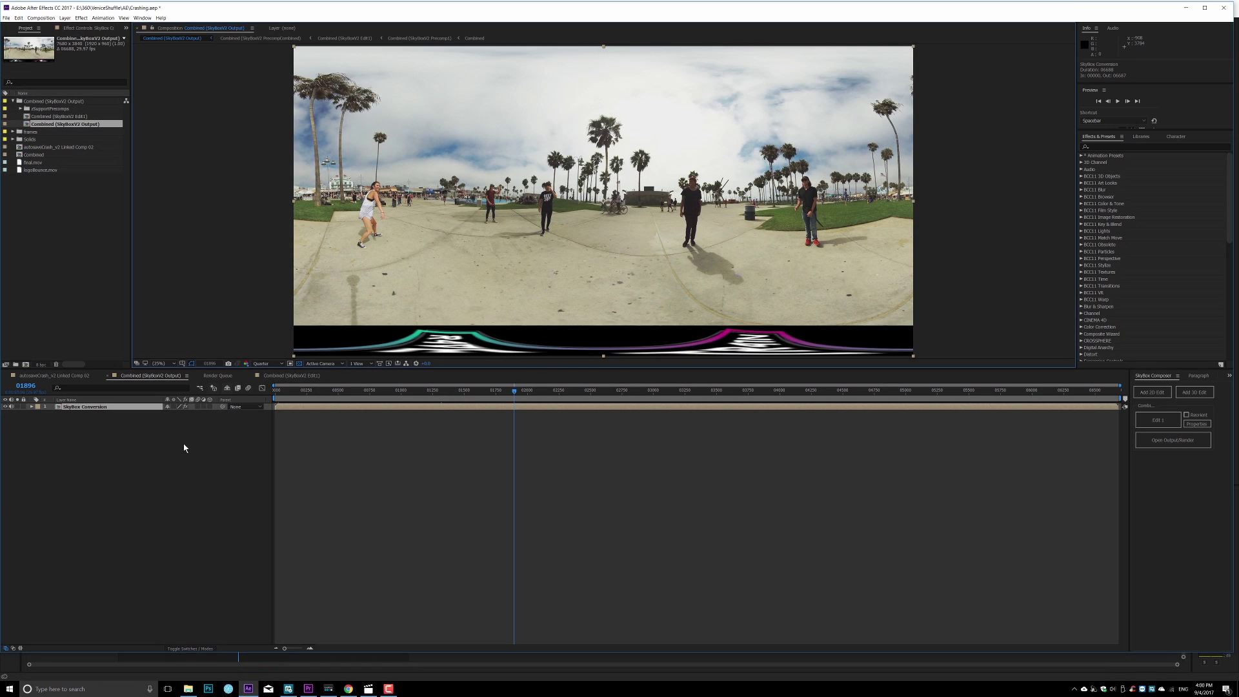
{"action": "left_click", "coordinate": [1166, 444]}
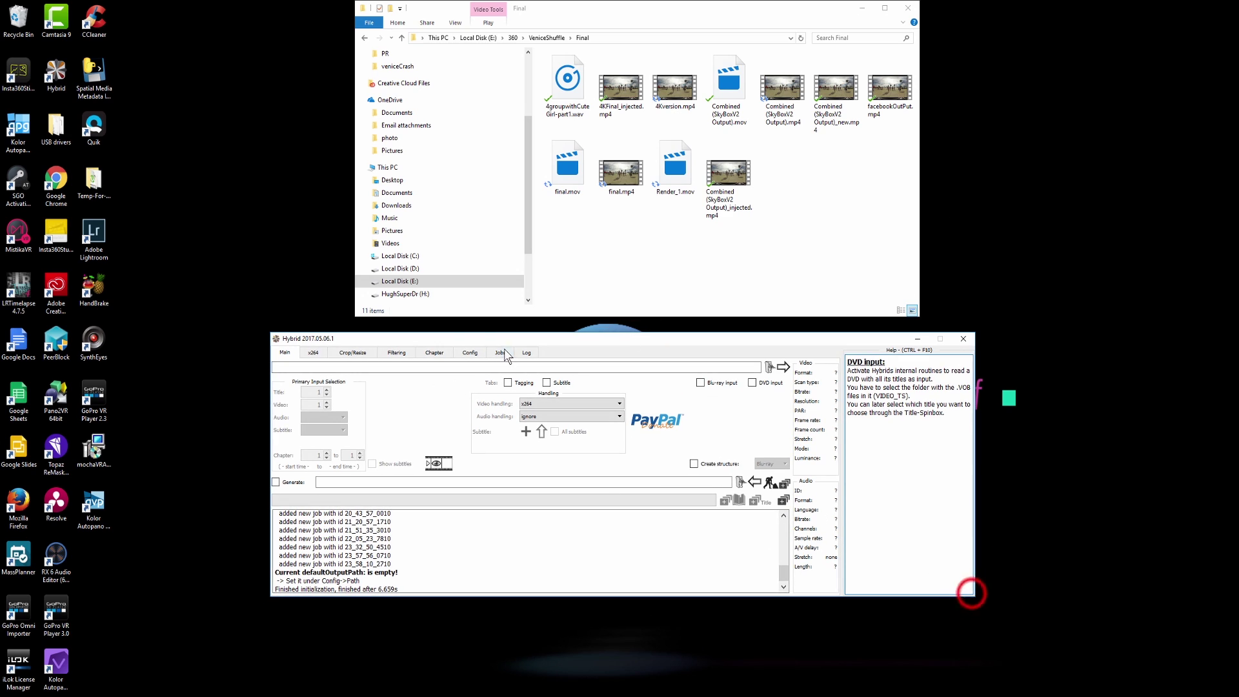
Switch to Hybrid, load Combined (SkyBoxV2 Output).mov as the input file, and change the audio handling so audio is included
{"action": "left_click", "coordinate": [971, 592]}
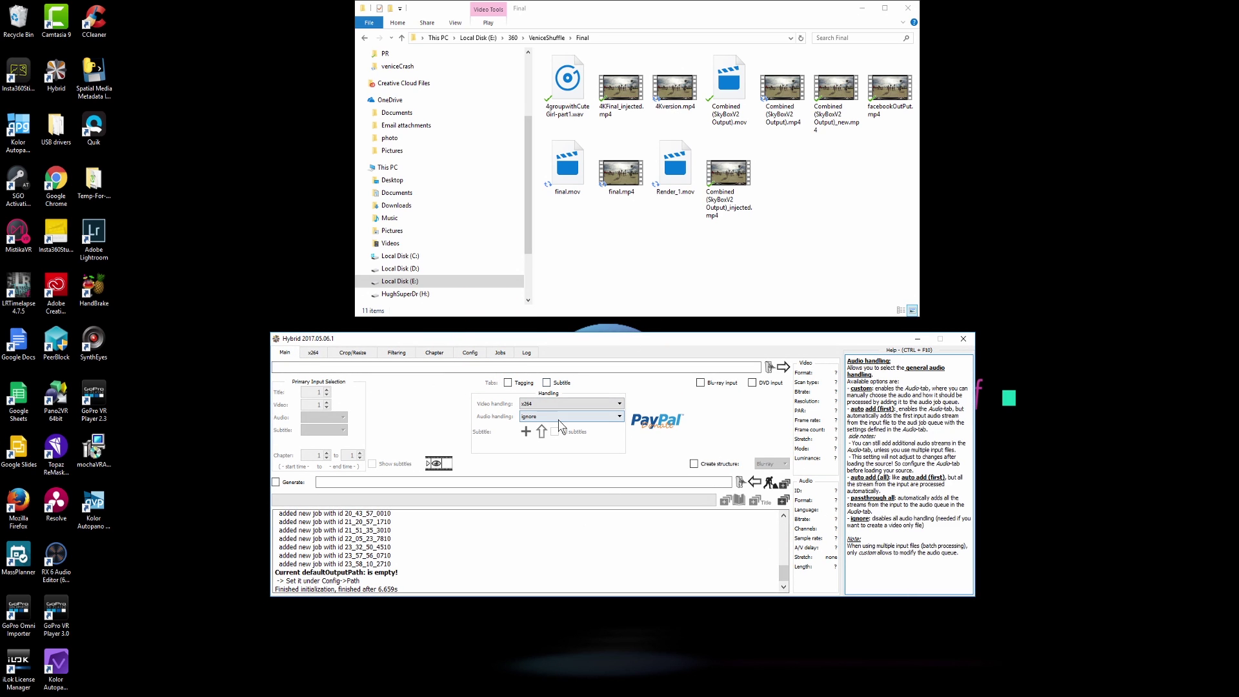
{"action": "left_click", "coordinate": [769, 366]}
{"action": "left_click", "coordinate": [885, 345]}
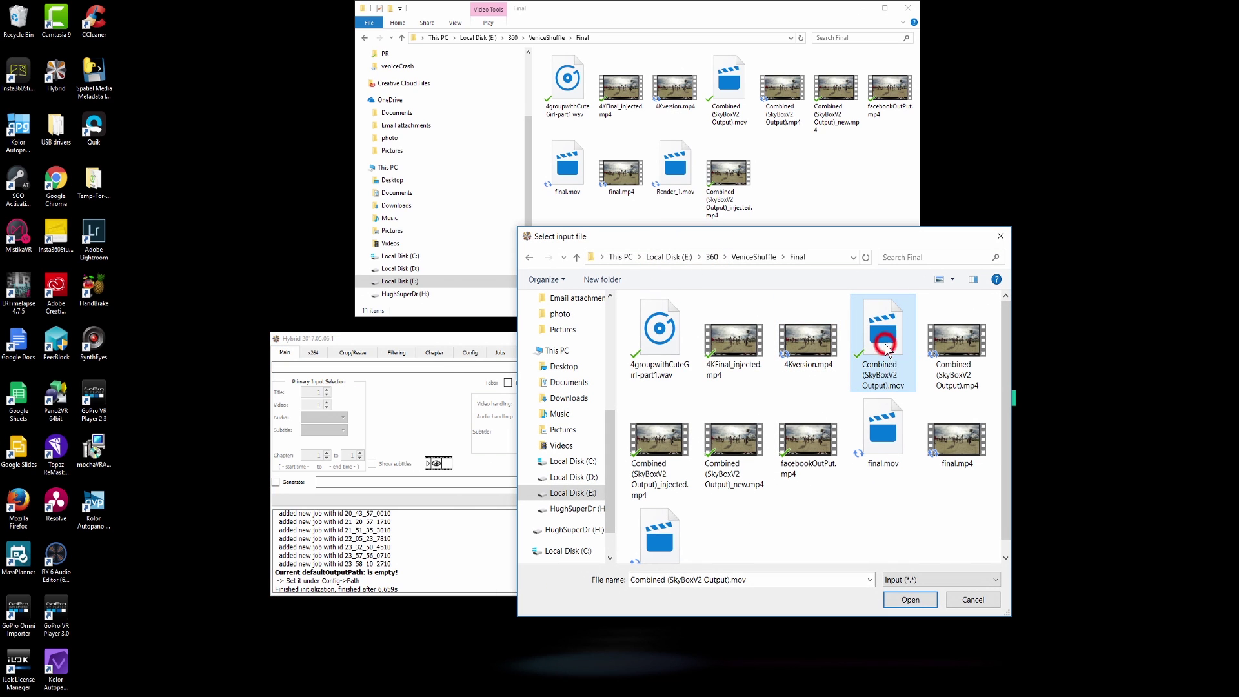
{"action": "left_click", "coordinate": [929, 603]}
{"action": "left_click", "coordinate": [533, 415]}
{"action": "left_click", "coordinate": [526, 449]}
Set the x264 encoding mode to average bitrate (1-pass) in Hybrid
{"action": "left_click", "coordinate": [296, 353]}
{"action": "left_click", "coordinate": [332, 385]}
{"action": "left_click", "coordinate": [335, 419]}
{"action": "left_click", "coordinate": [362, 386]}
{"action": "left_click", "coordinate": [336, 401]}
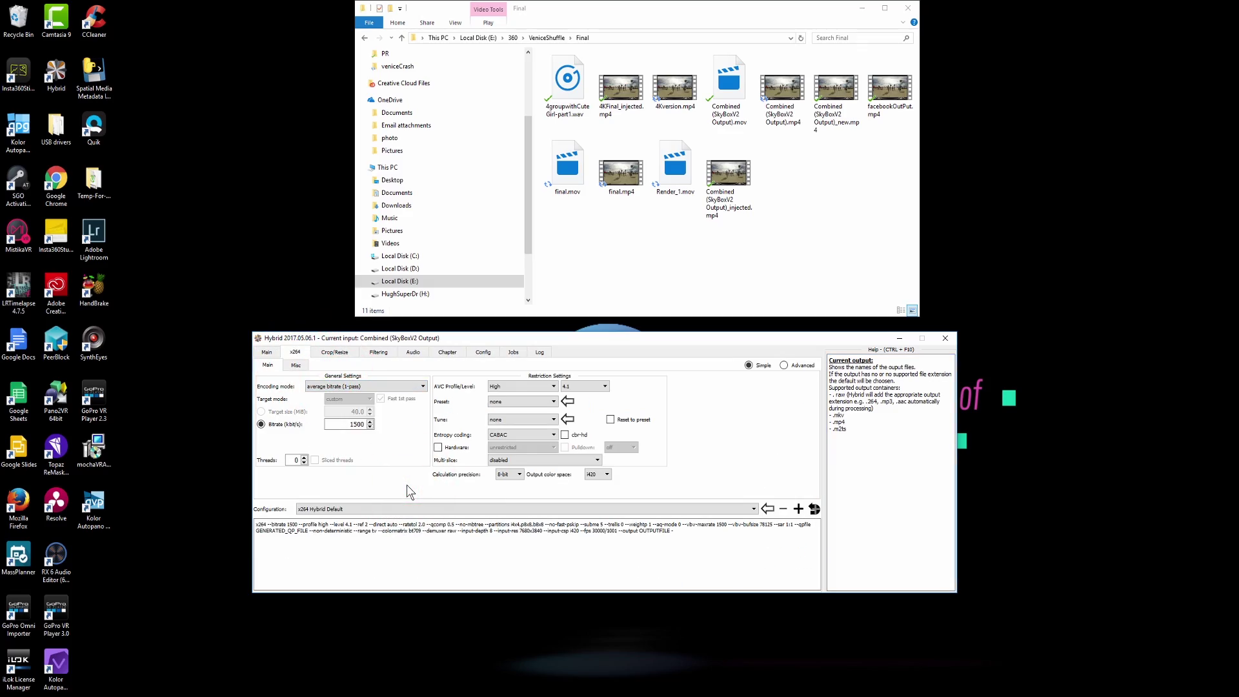
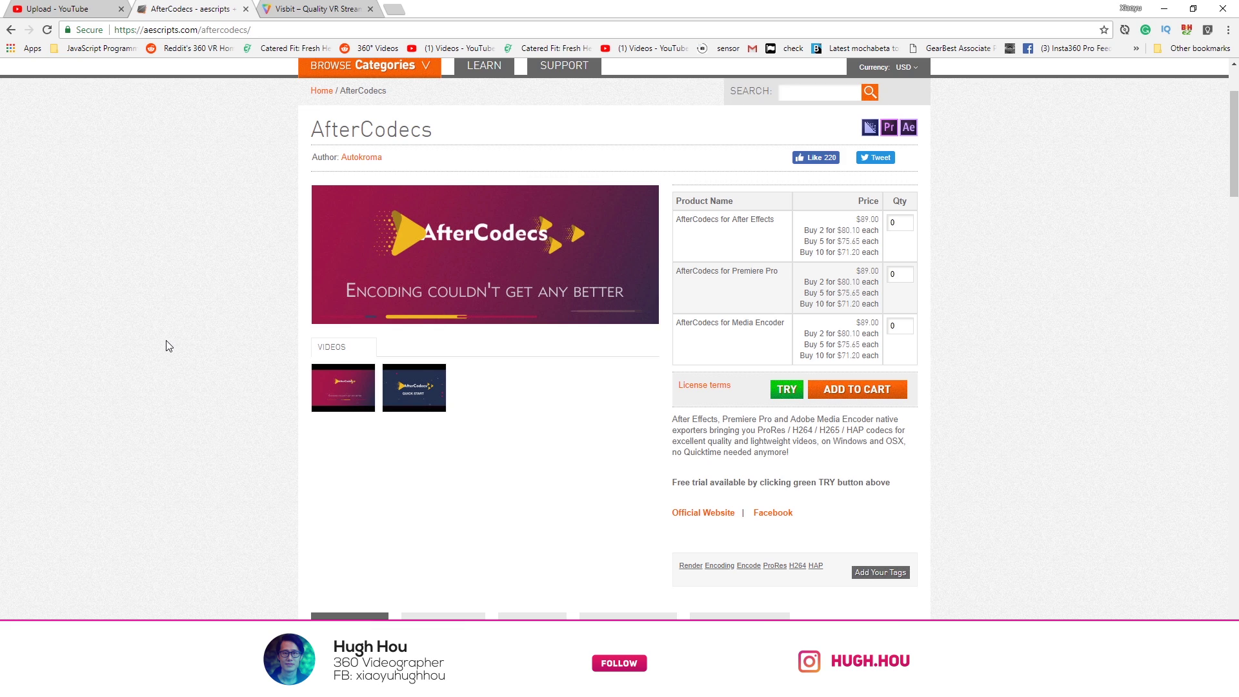
{"action": "scroll", "coordinate": [355, 322], "scroll_direction": "up", "scroll_amount": 2}
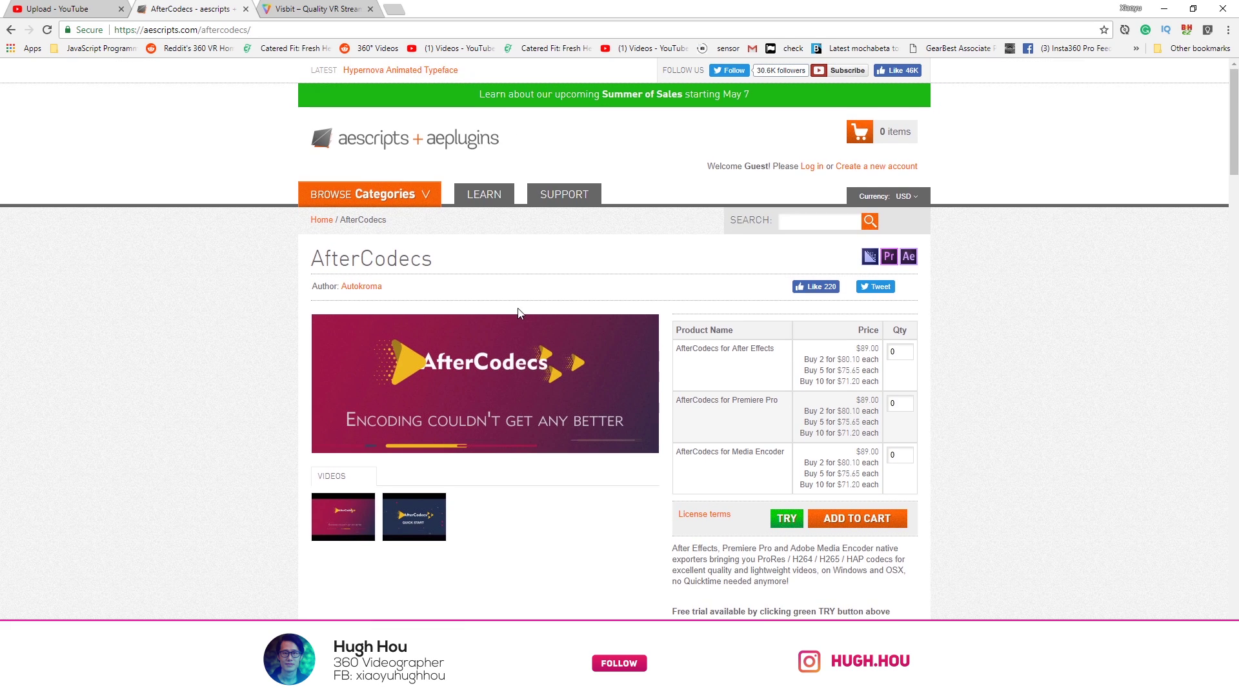
{"action": "scroll", "coordinate": [281, 366], "scroll_direction": "down", "scroll_amount": 3}
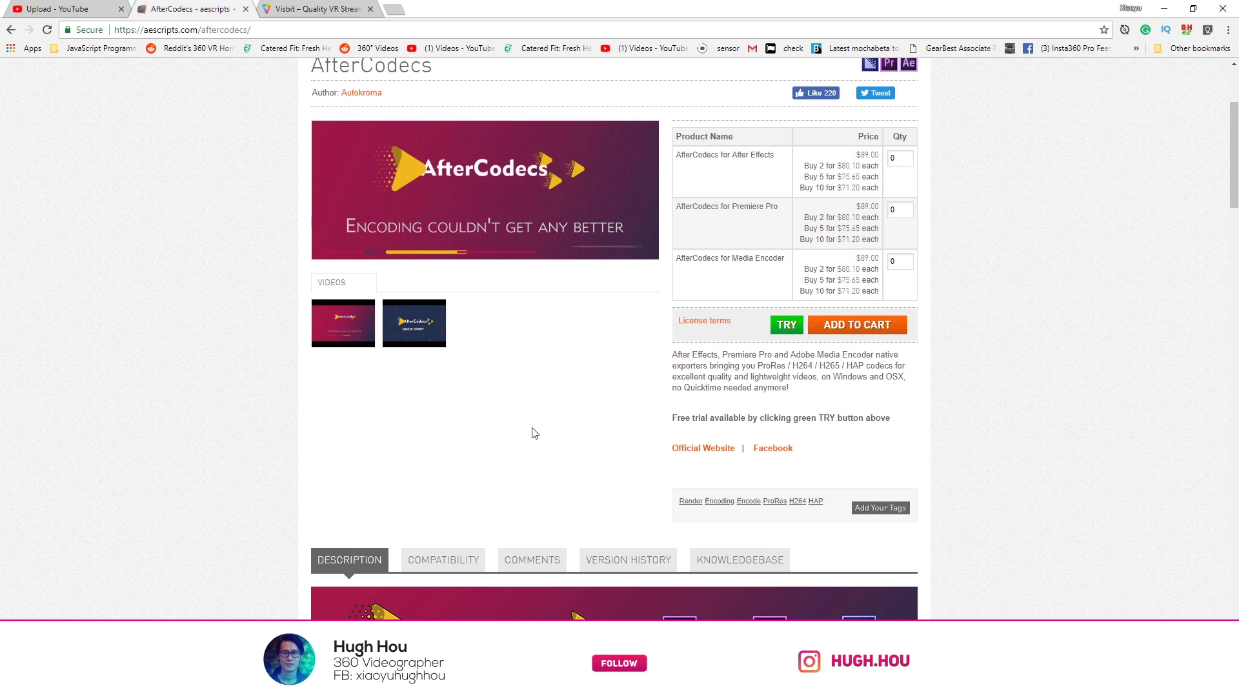
{"action": "scroll", "coordinate": [561, 514], "scroll_direction": "up", "scroll_amount": 3}
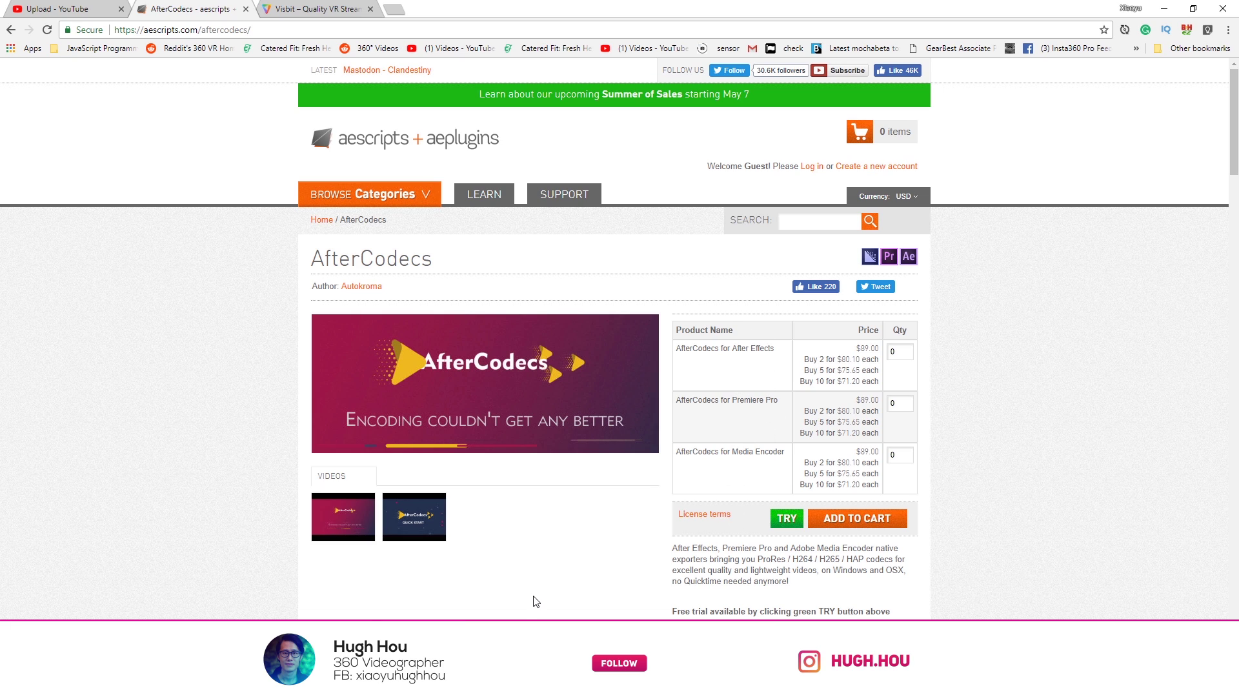
{"action": "scroll", "coordinate": [534, 600], "scroll_direction": "down", "scroll_amount": 1}
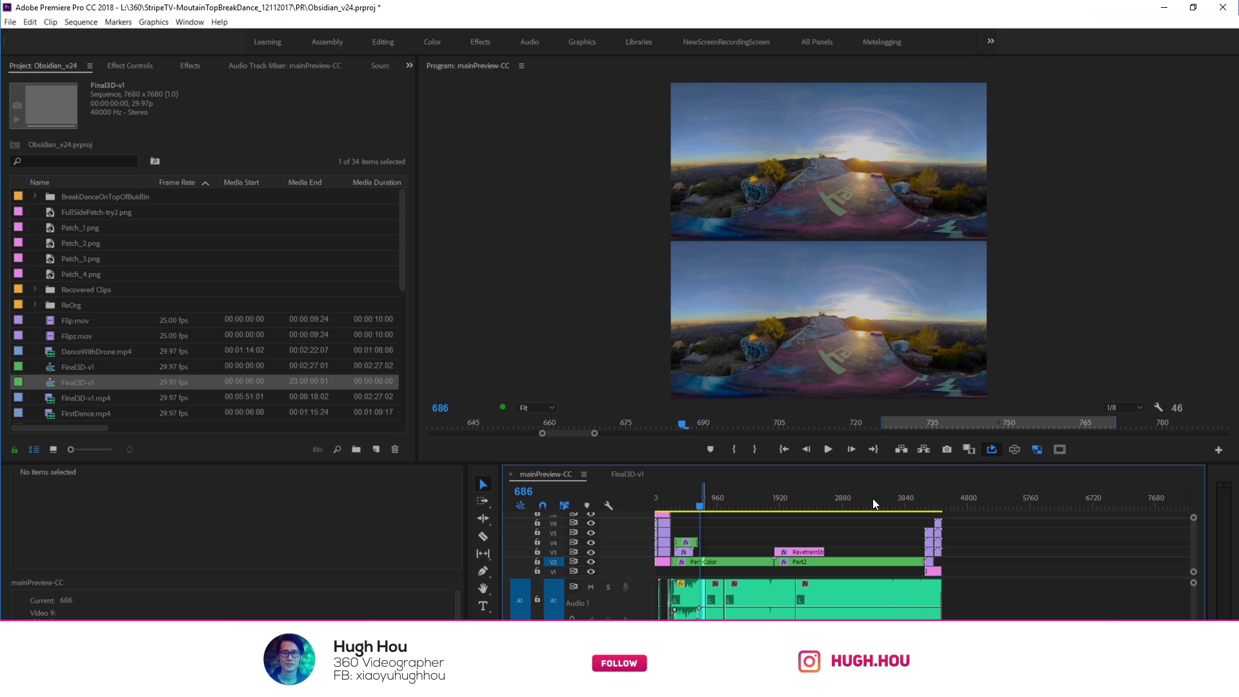
Open the media export settings for the marked section of the mainPreview-CC sequence and choose AfterCodecs as the format
{"action": "key", "text": "equal"}
{"action": "key", "text": "equal"}
{"action": "key", "text": "equal"}
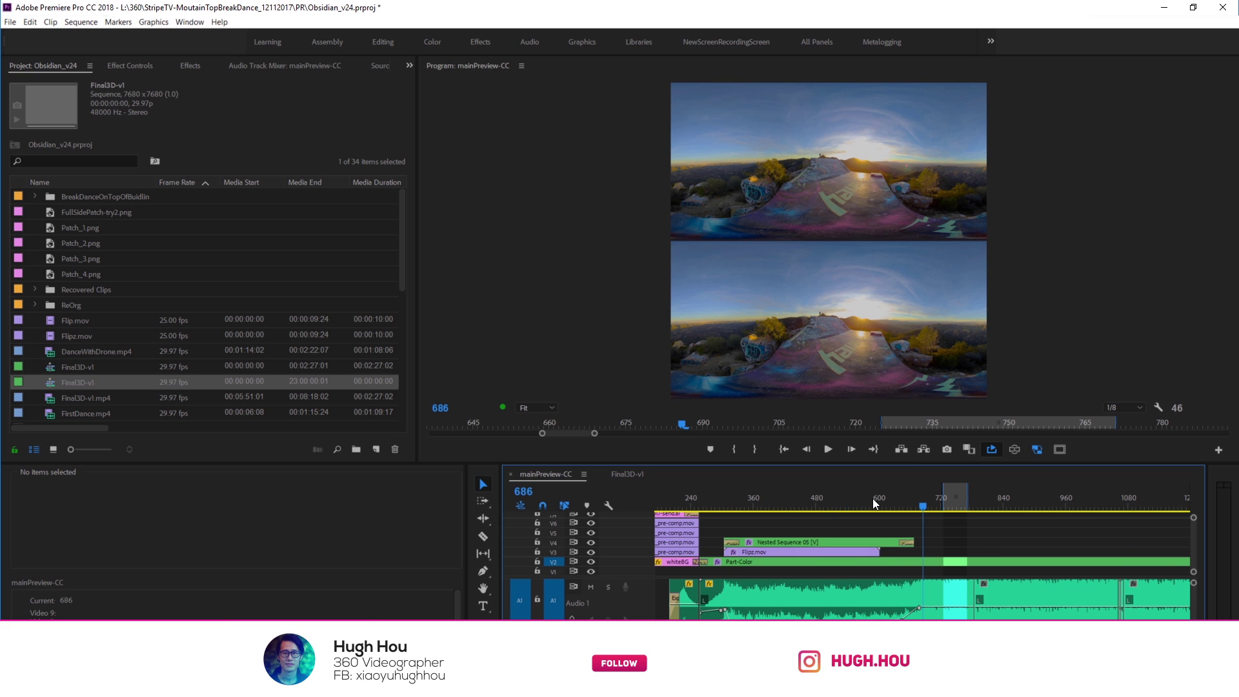
{"action": "key", "text": "Down"}
{"action": "left_click", "coordinate": [10, 22]}
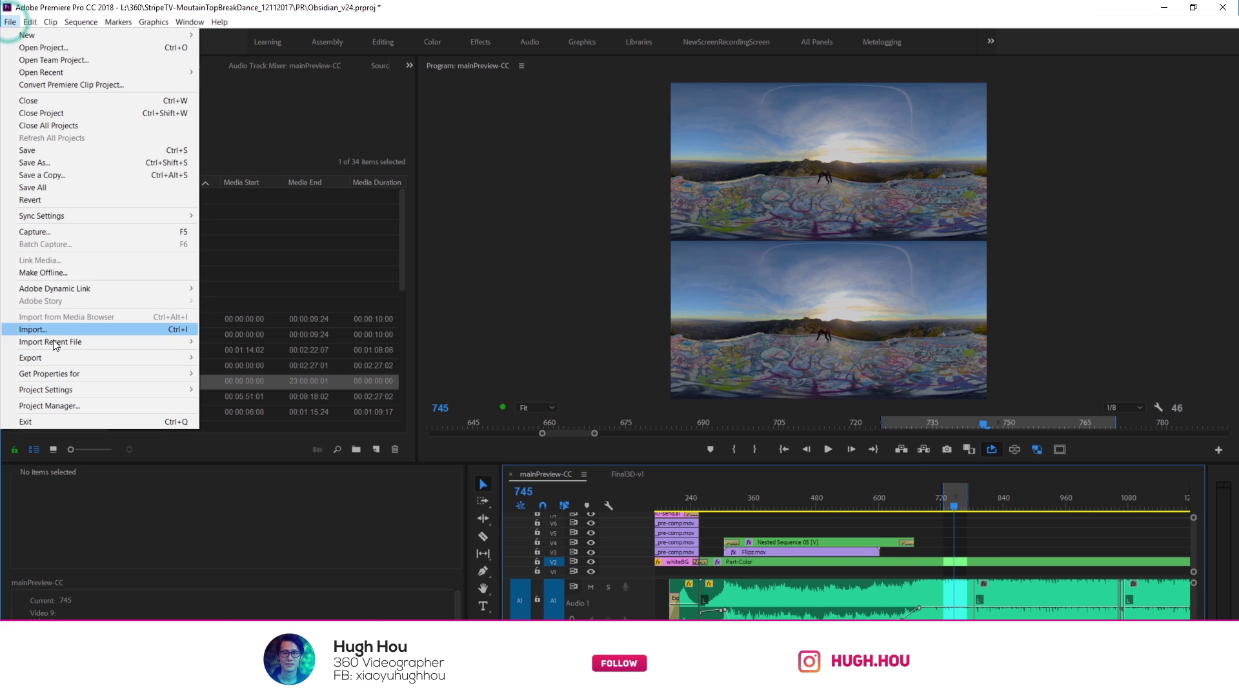
{"action": "mouse_move", "coordinate": [61, 358]}
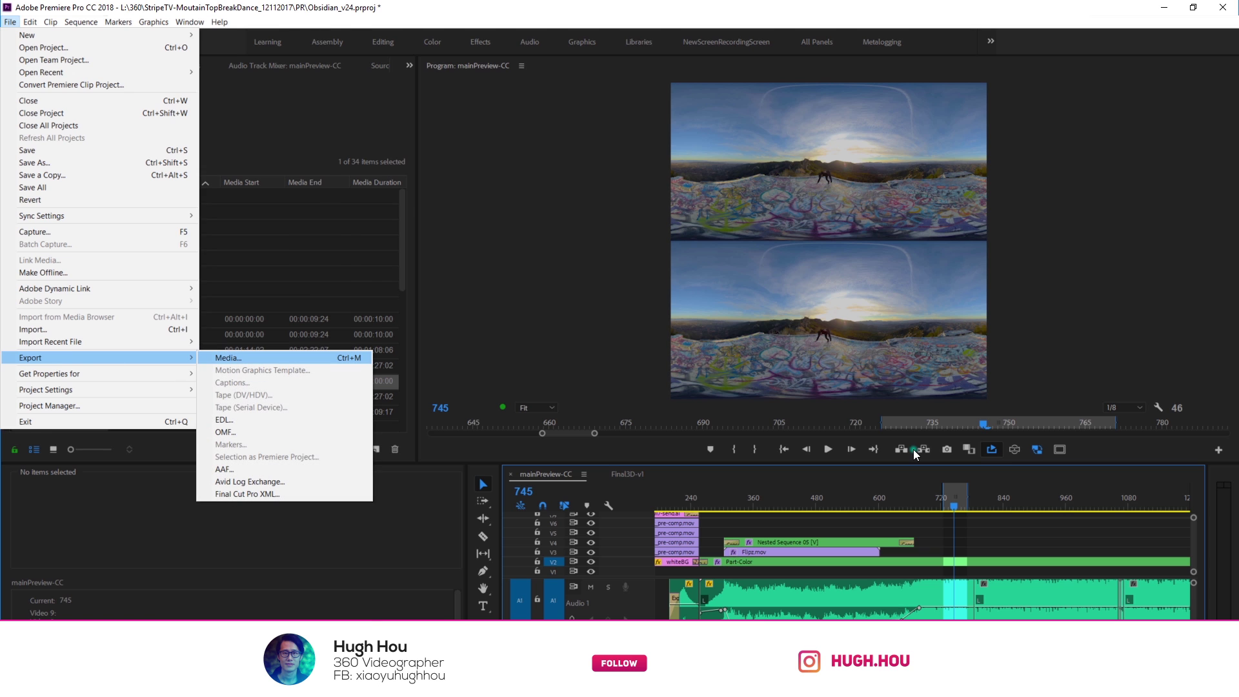
{"action": "left_click", "coordinate": [235, 360]}
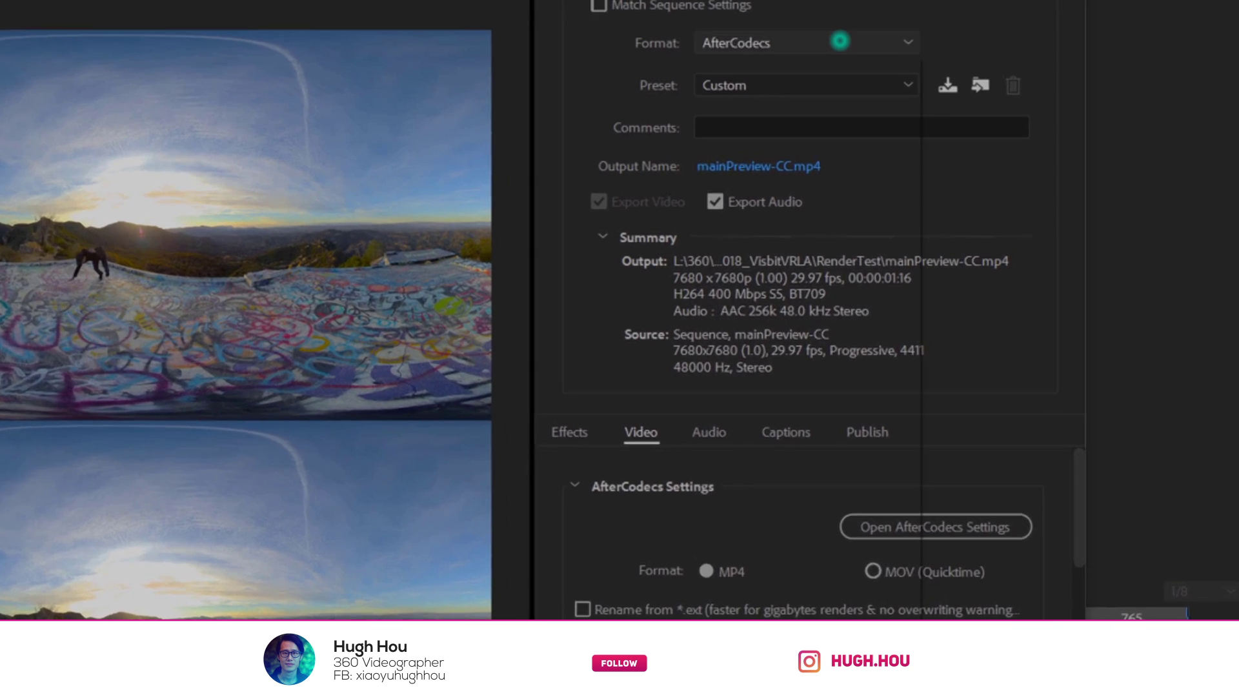
{"action": "left_click", "coordinate": [924, 106]}
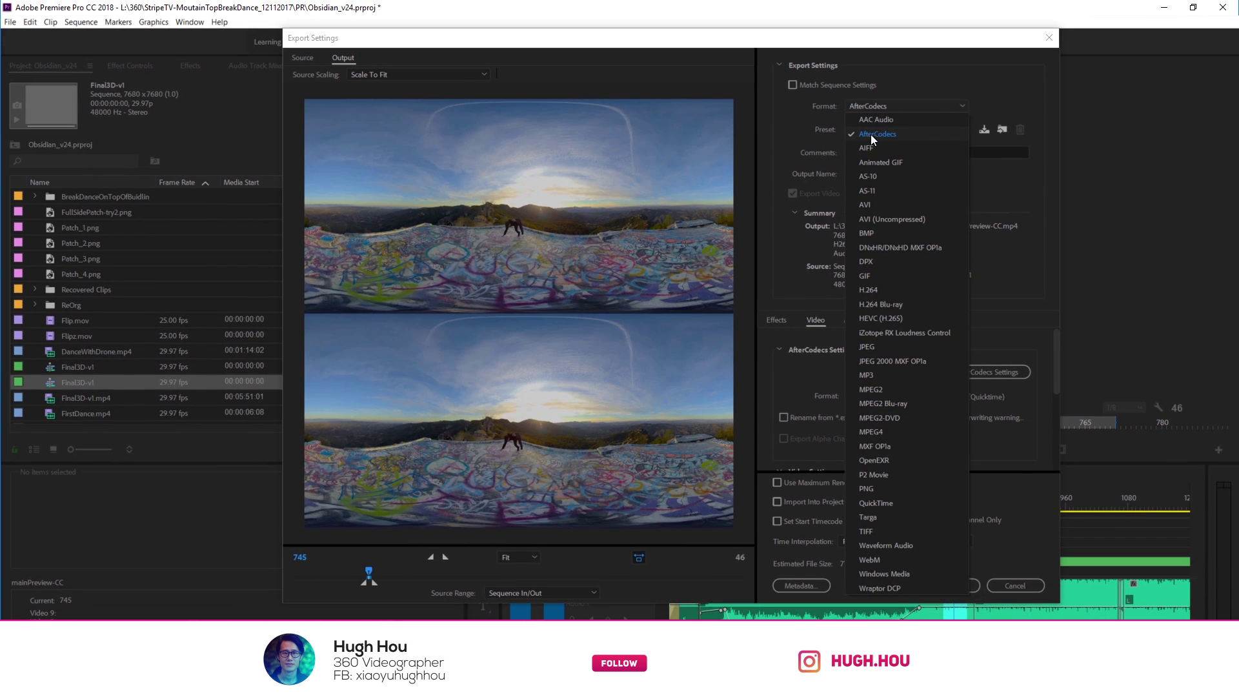
{"action": "left_click", "coordinate": [870, 137]}
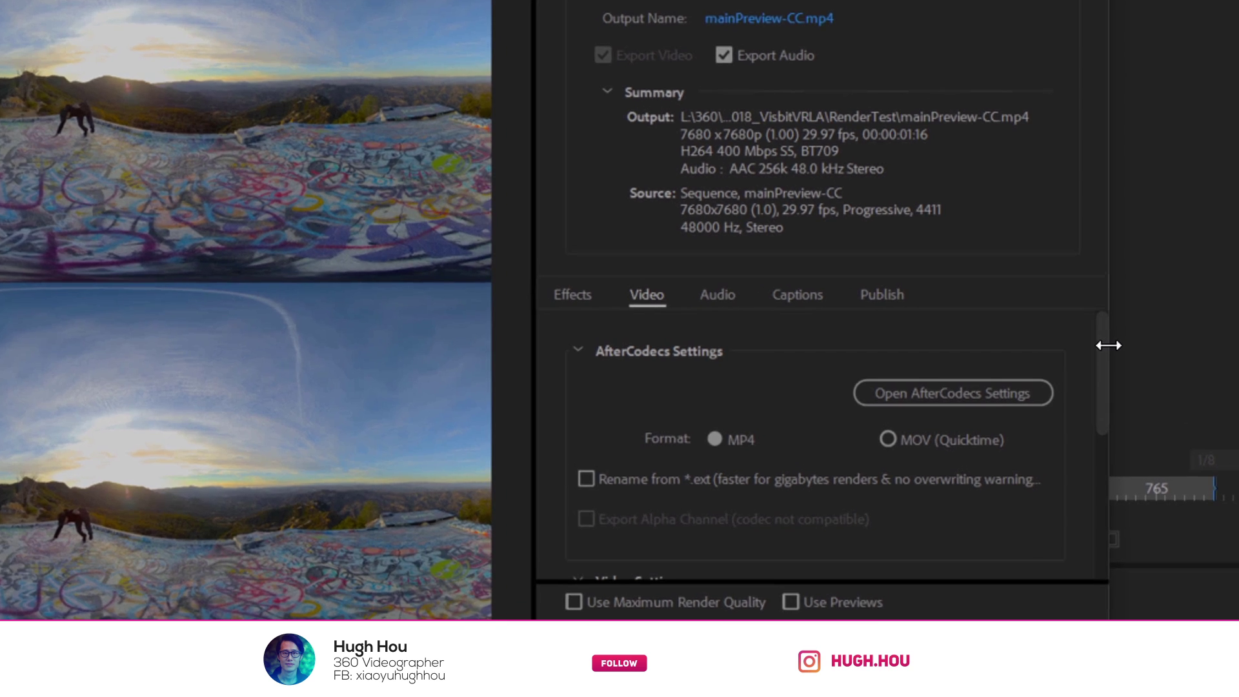
Set the AfterCodecs export to MOV (Quicktime) with the ProRes 422 Standard codec
{"action": "mouse_move", "coordinate": [1056, 348]}
{"action": "left_mouse_down"}
{"action": "mouse_move", "coordinate": [1058, 390]}
{"action": "mouse_move", "coordinate": [1063, 345]}
{"action": "left_mouse_up"}
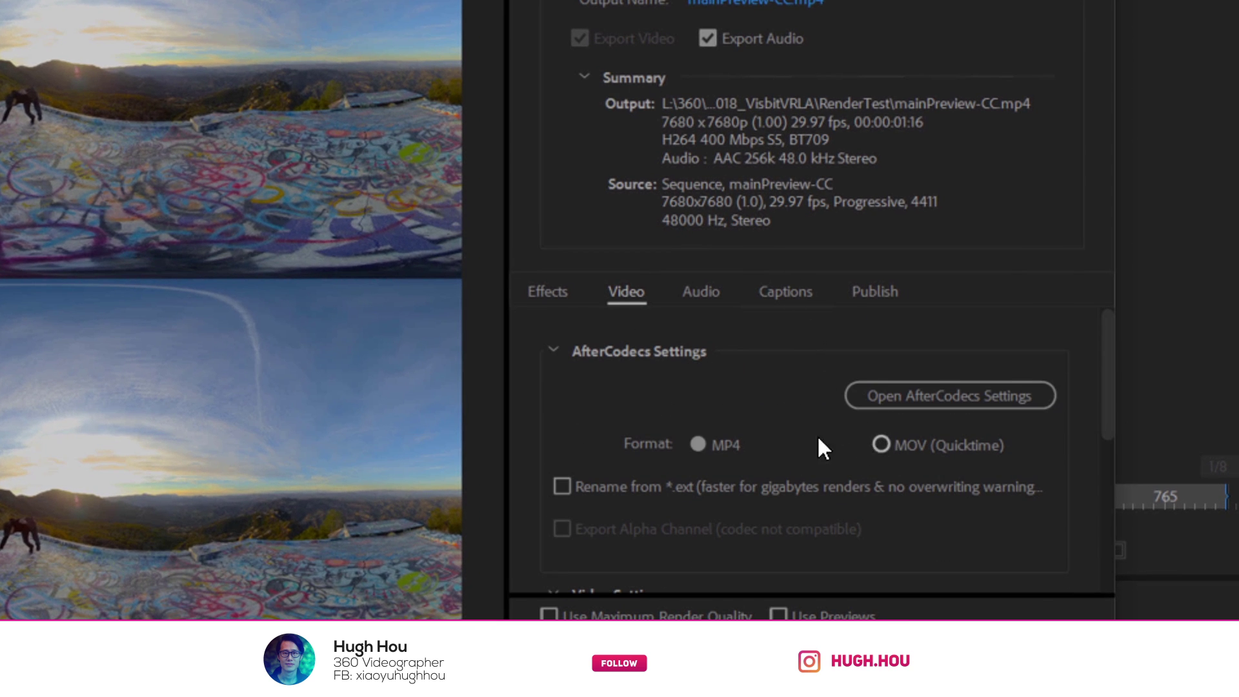
{"action": "left_click", "coordinate": [882, 444]}
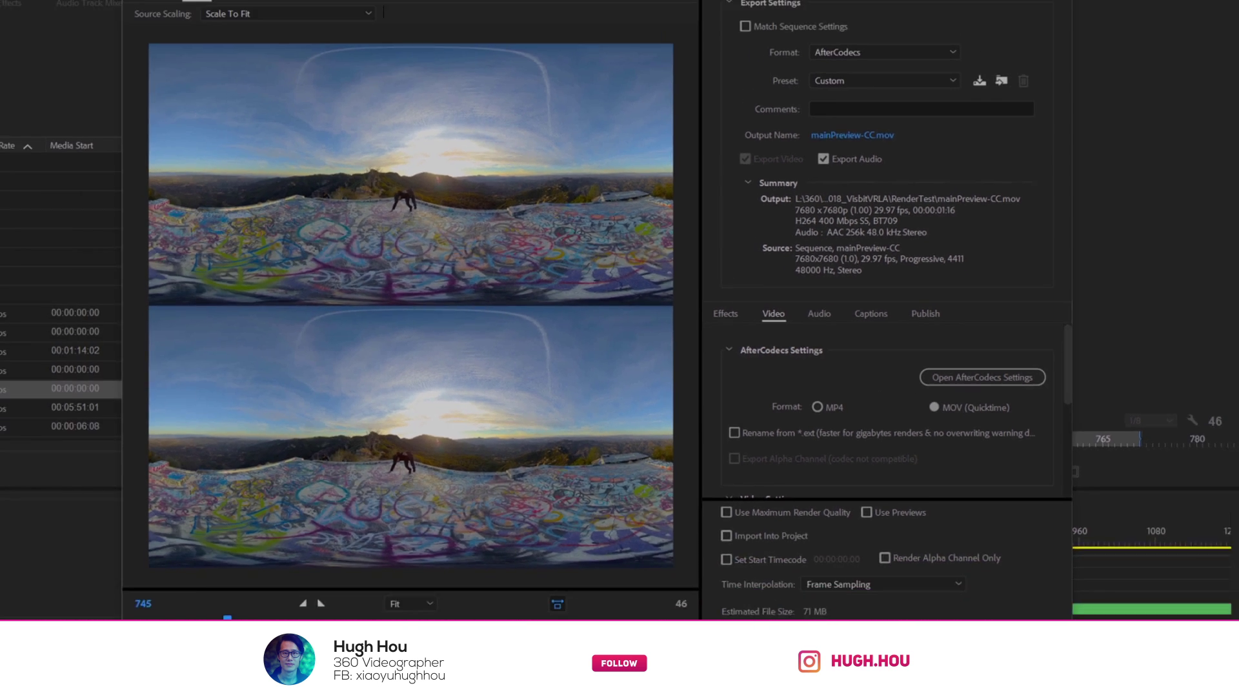
{"action": "left_click", "coordinate": [982, 377]}
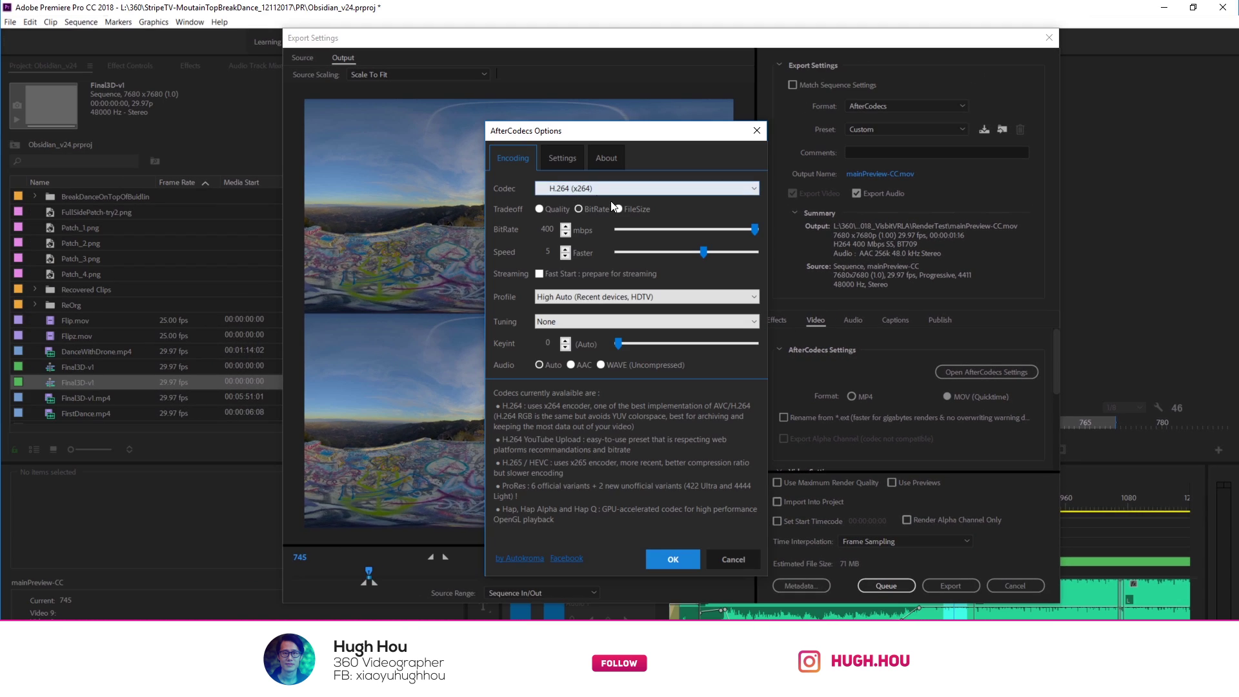
{"action": "left_click", "coordinate": [484, 153]}
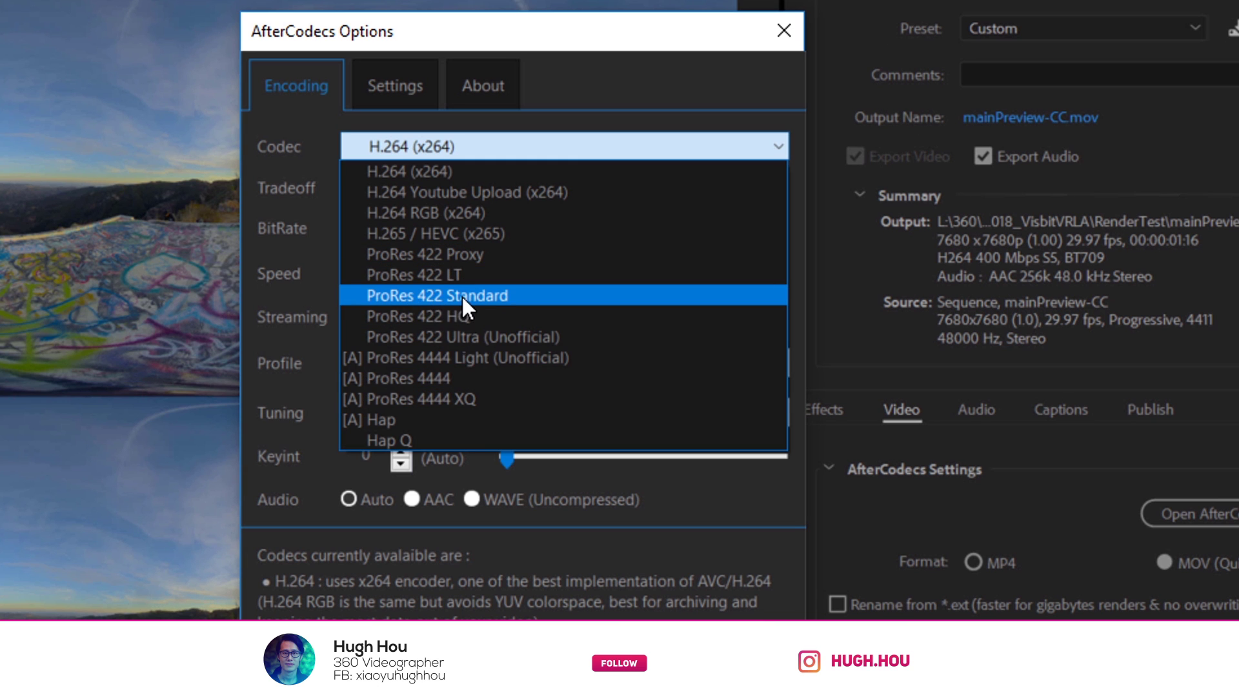
{"action": "left_click", "coordinate": [431, 296]}
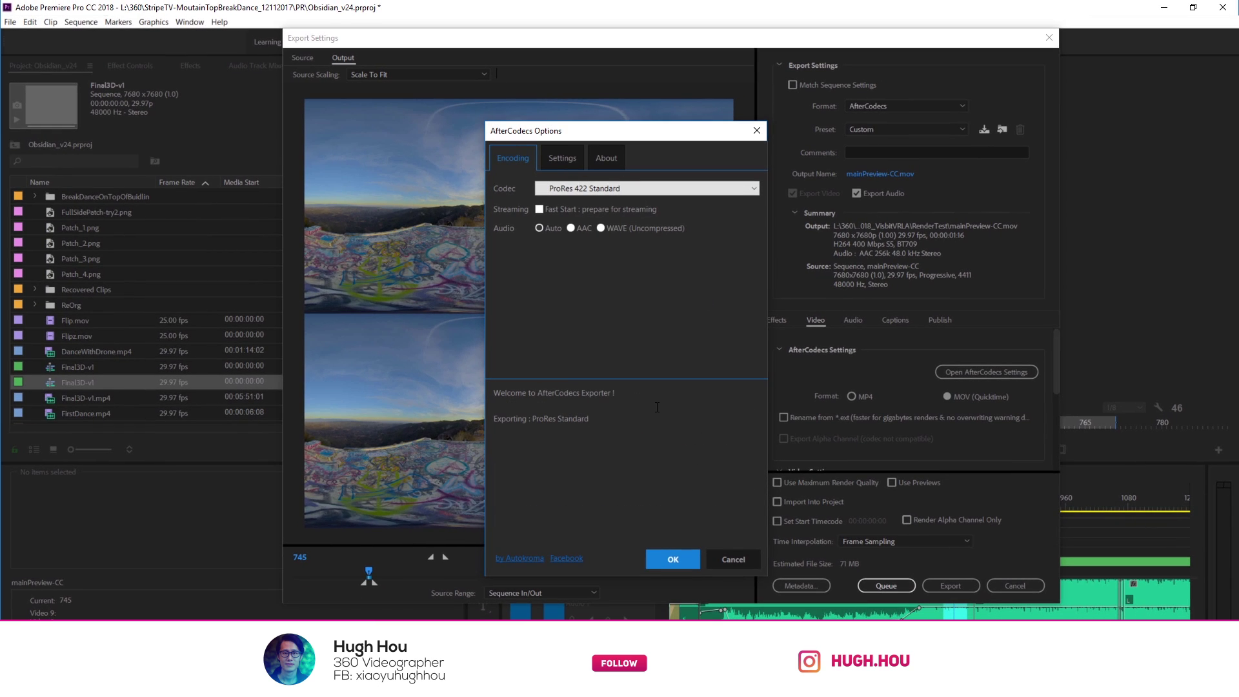
{"action": "key", "text": "Return"}
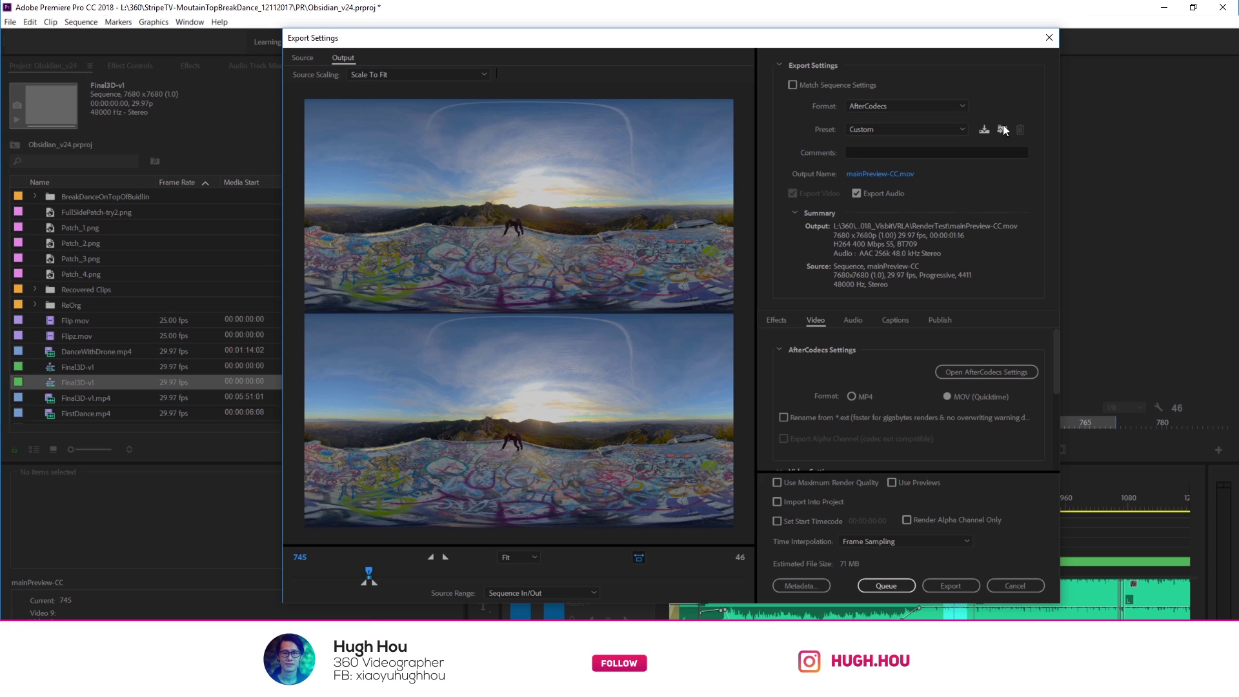
Switch the AfterCodecs output to MP4 and select the H.264 (x264) codec
{"action": "left_click", "coordinate": [867, 392]}
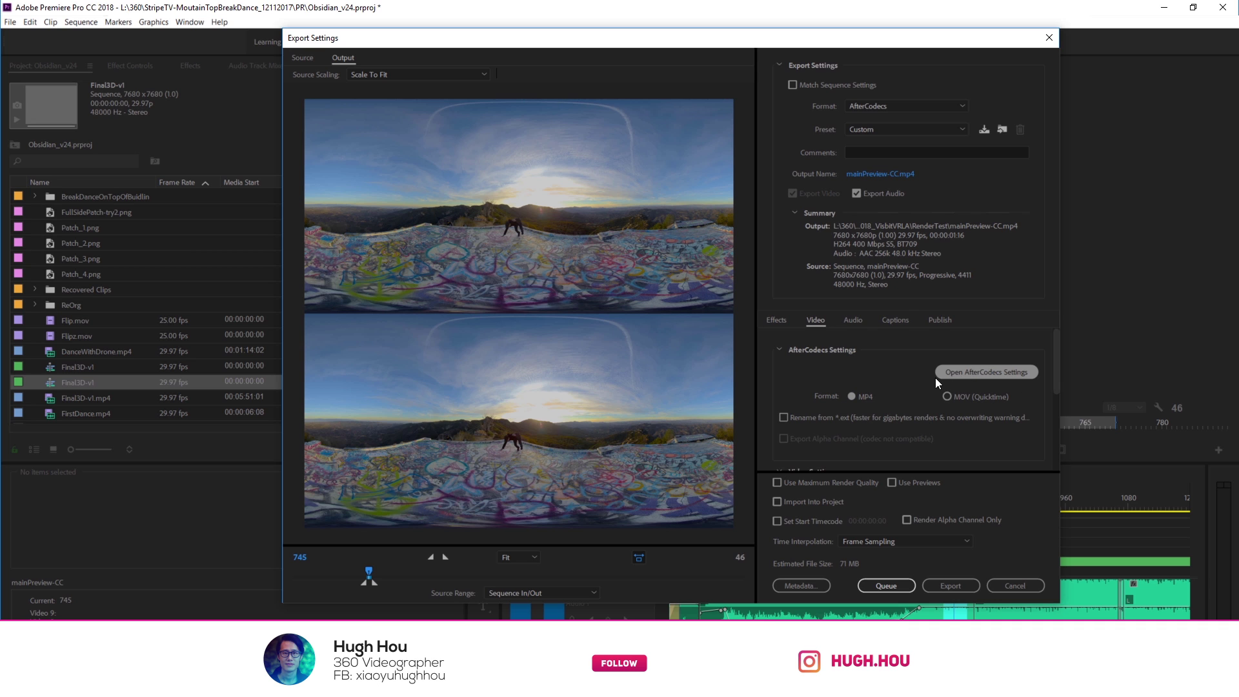
{"action": "left_click", "coordinate": [955, 373]}
{"action": "left_click", "coordinate": [742, 193]}
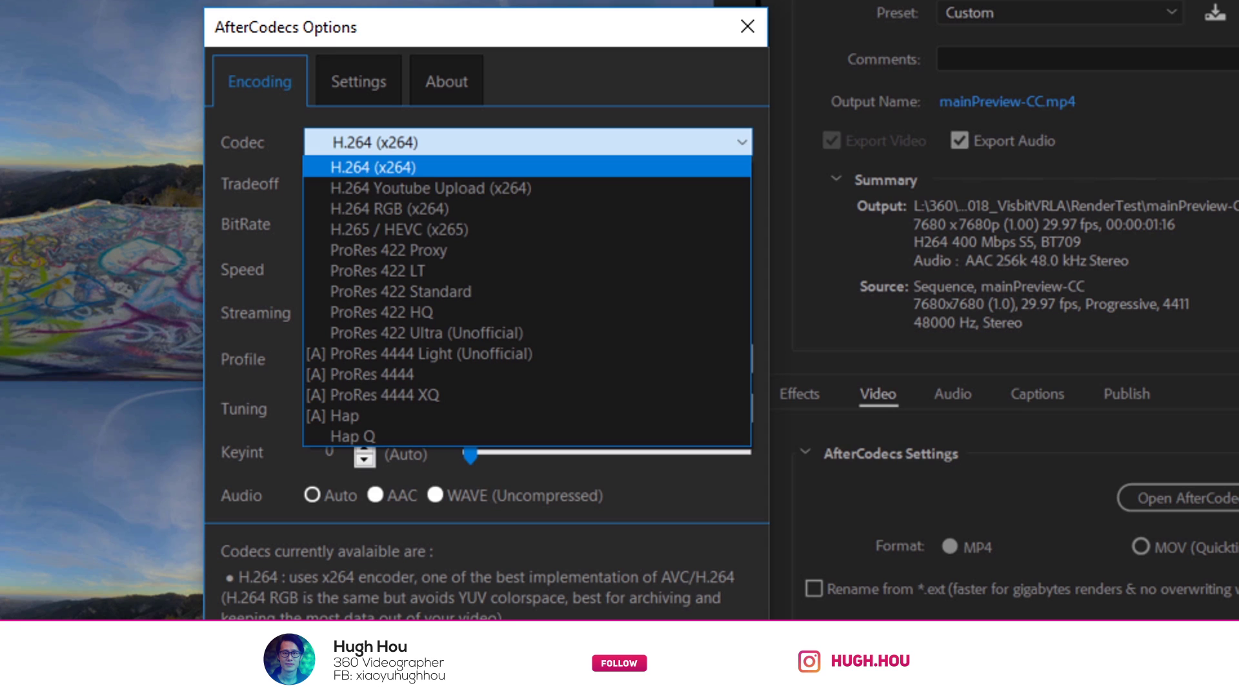
{"action": "left_click", "coordinate": [368, 166]}
Set the H.264 compression tradeoff to BitRate with a bitrate of 400 mbps
{"action": "left_click", "coordinate": [313, 183]}
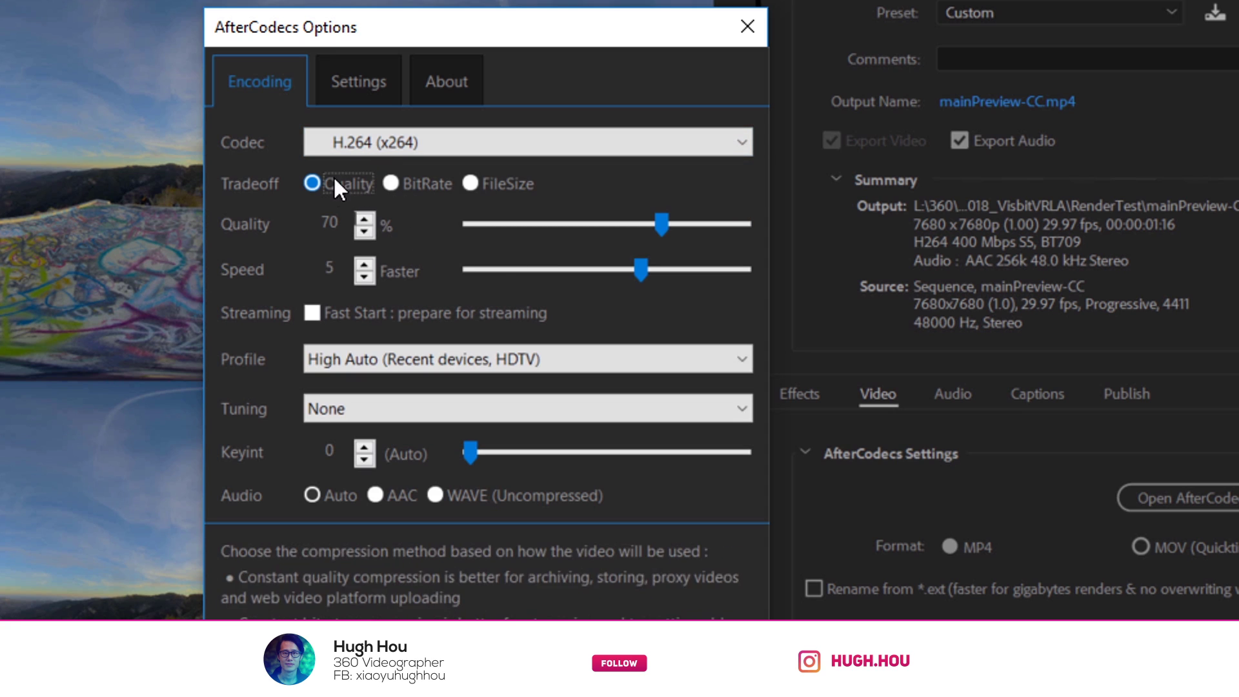
{"action": "left_click", "coordinate": [391, 184]}
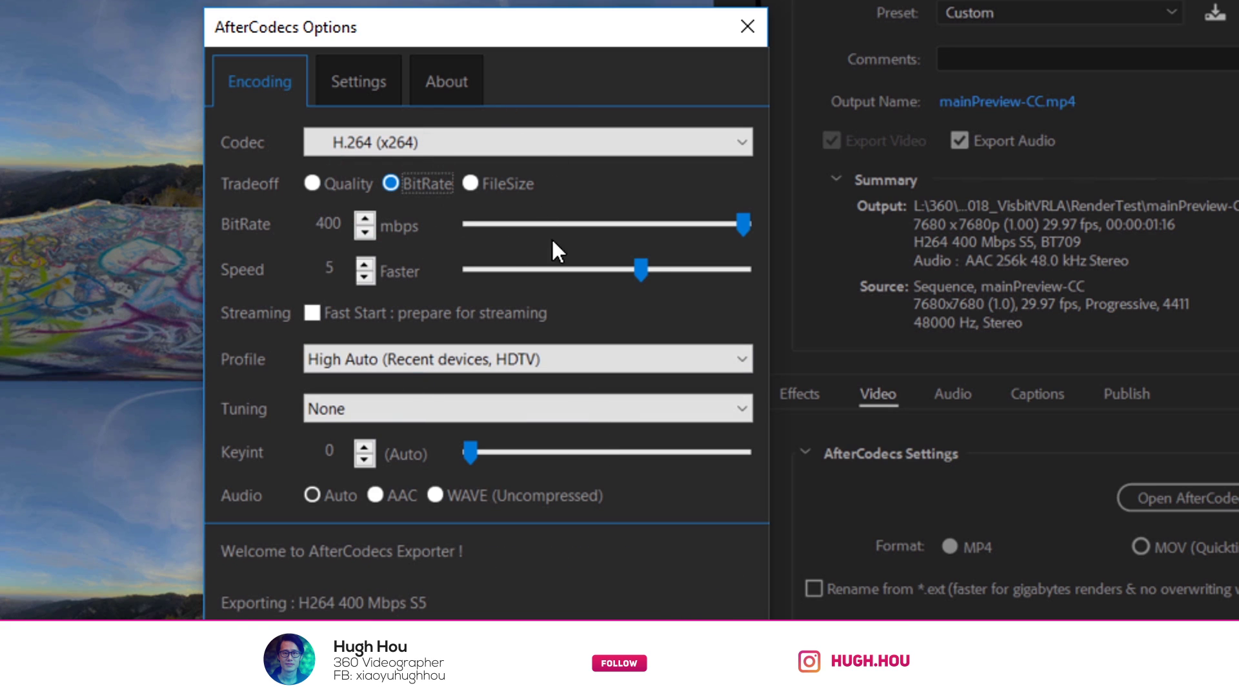
{"action": "left_click_drag", "start_coordinate": [743, 224], "coordinate": [687, 238]}
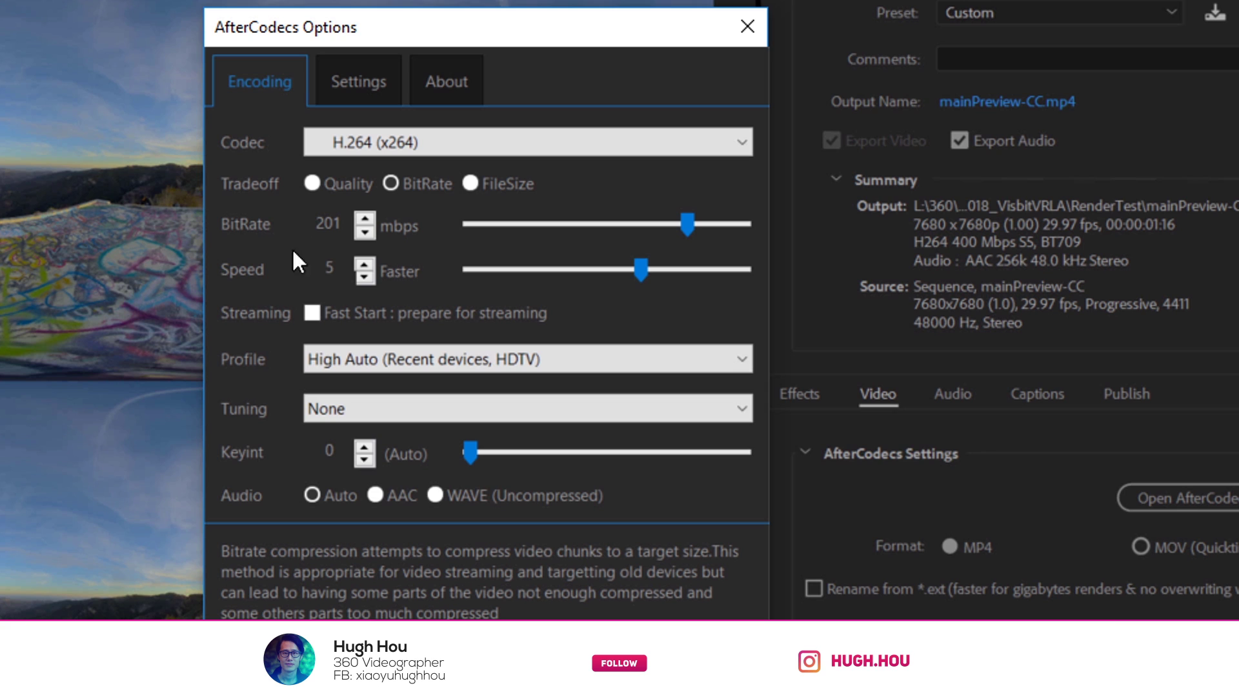
{"action": "left_click_drag", "start_coordinate": [687, 225], "coordinate": [835, 244]}
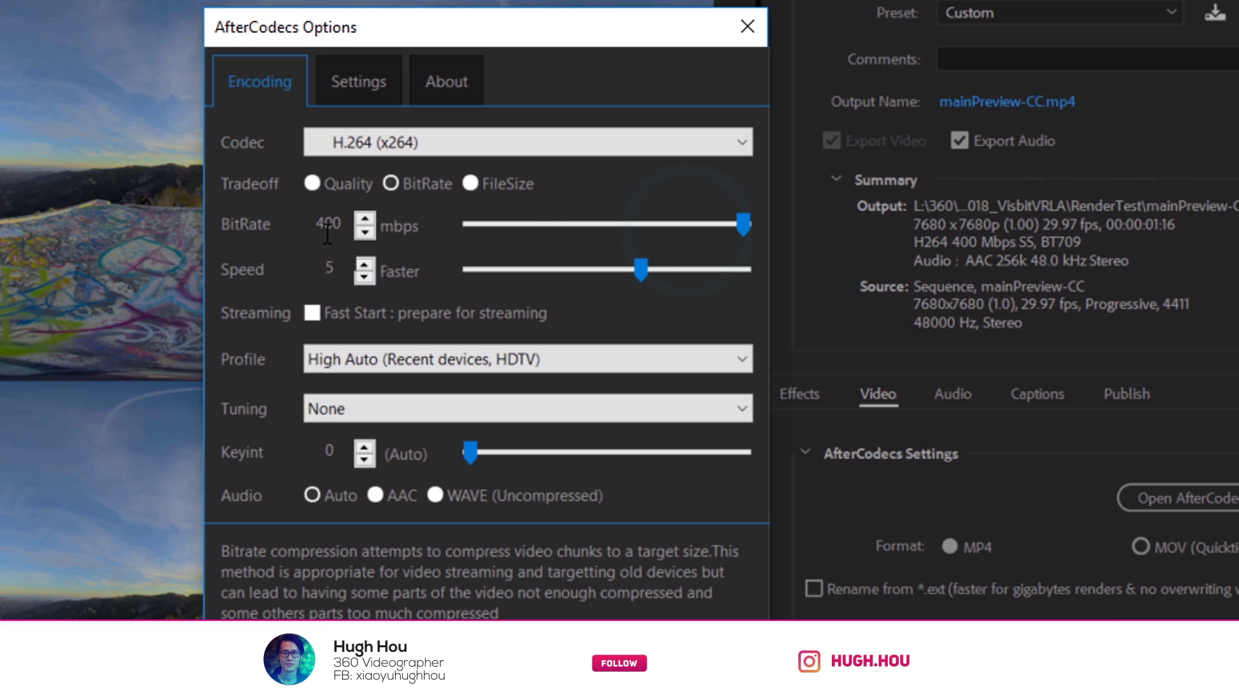
Set the encoding speed to 5 (Faster) and the profile to High Auto (Recent devices, HDTV), and close the codec options
{"action": "mouse_move", "coordinate": [246, 262]}
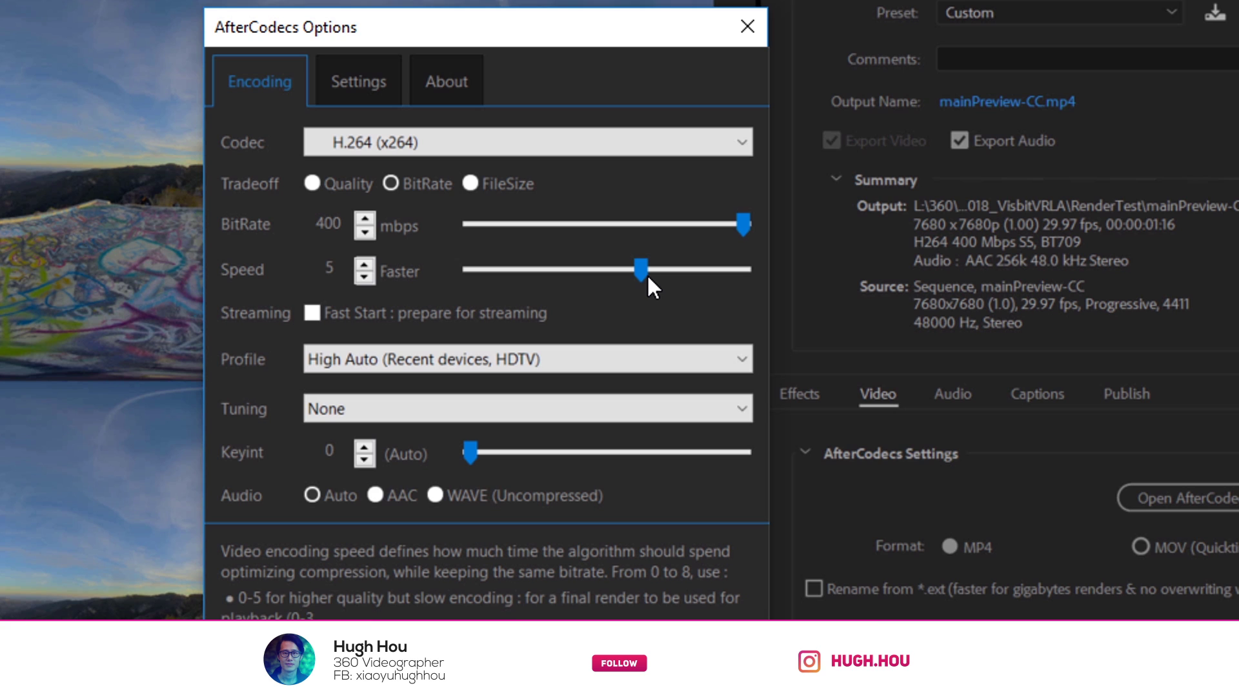
{"action": "left_click_drag", "start_coordinate": [660, 271], "coordinate": [709, 269]}
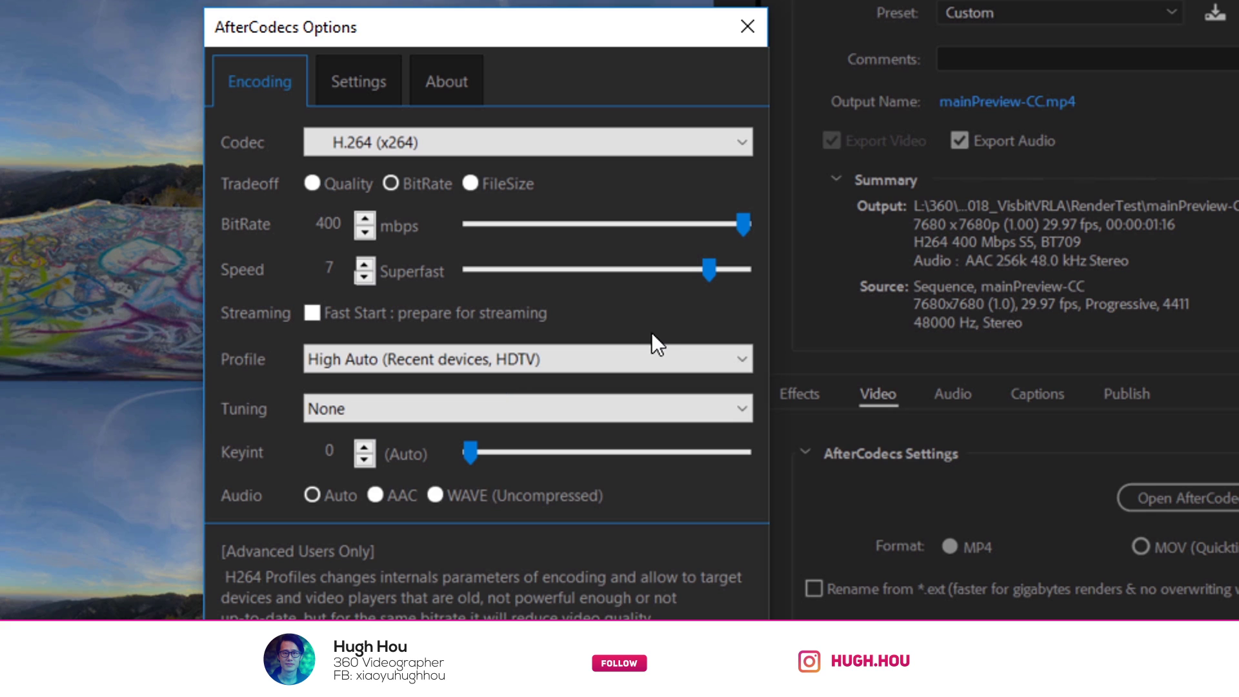
{"action": "left_click_drag", "start_coordinate": [705, 270], "coordinate": [642, 270]}
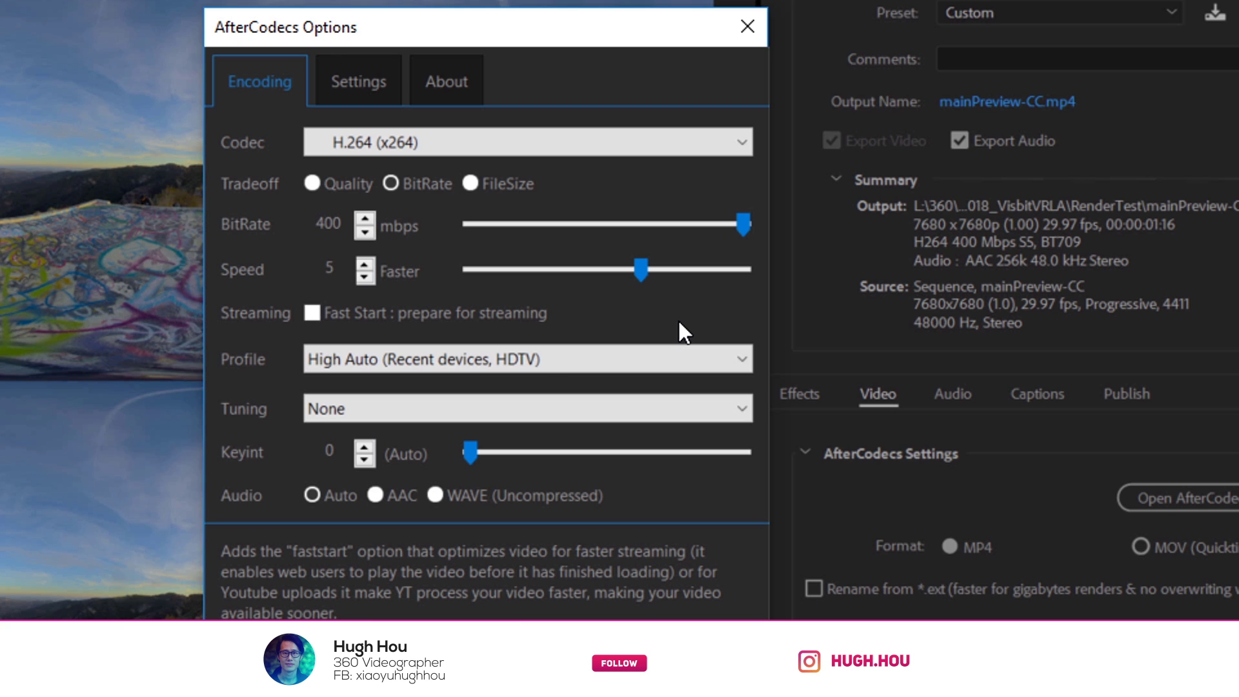
{"action": "left_click", "coordinate": [537, 371]}
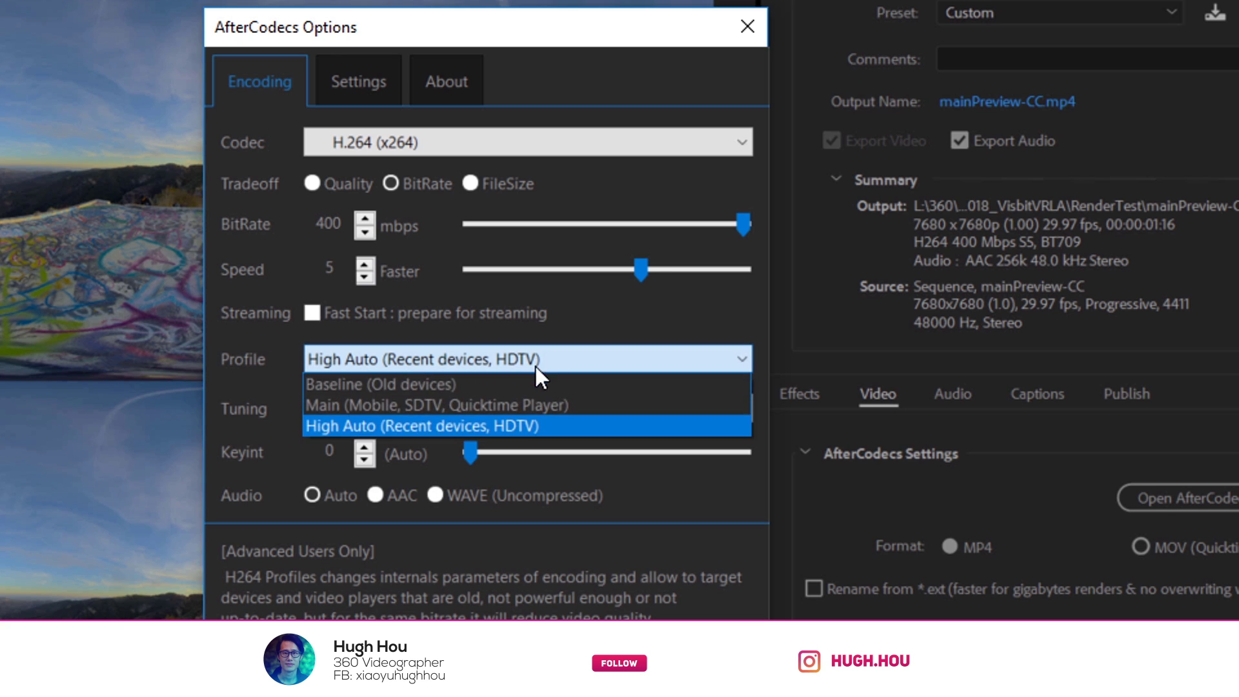
{"action": "left_click", "coordinate": [324, 427]}
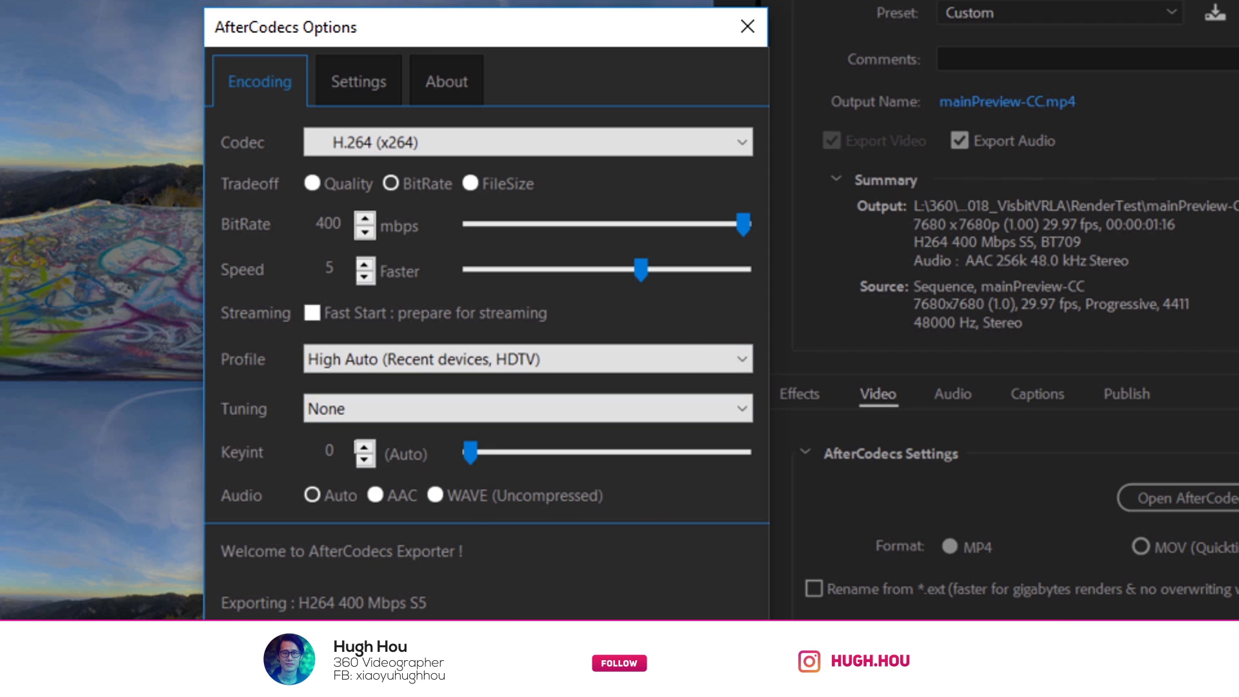
{"action": "key", "text": "Escape"}
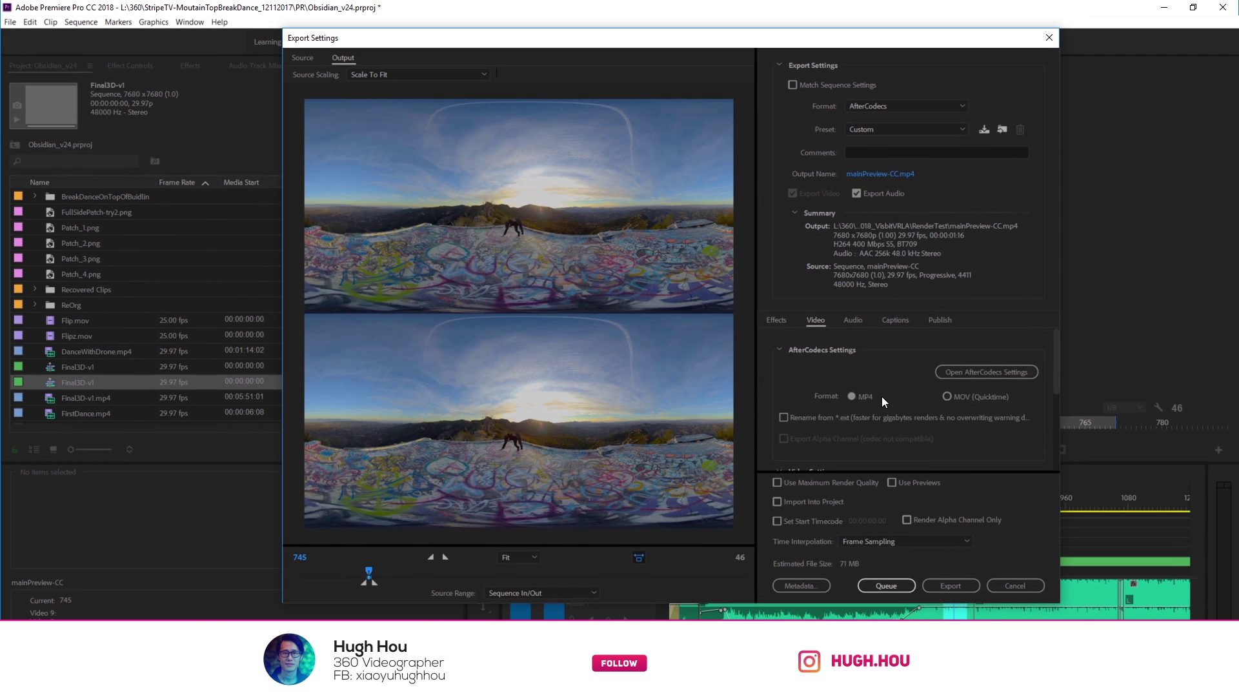
Queue the export with video settings matched to the source and Use Maximum Render Quality enabled
{"action": "scroll", "coordinate": [881, 397], "scroll_direction": "down", "scroll_amount": 3}
{"action": "left_click", "coordinate": [1000, 384]}
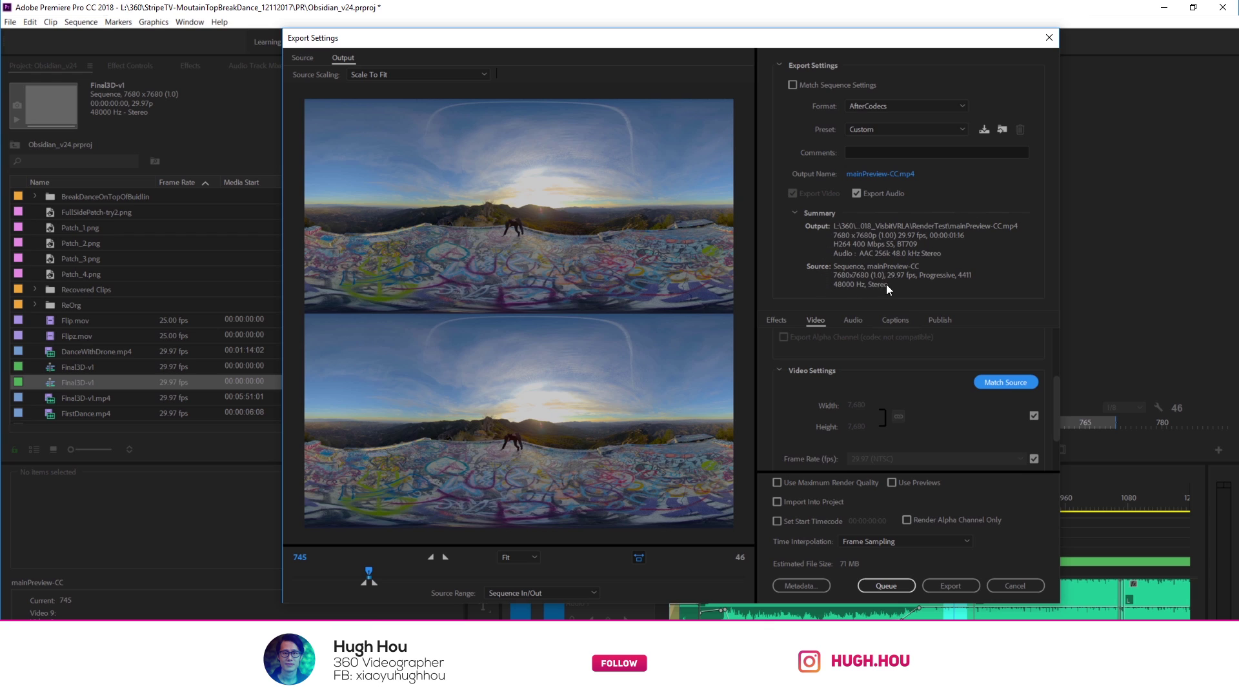
{"action": "scroll", "coordinate": [820, 381], "scroll_direction": "down", "scroll_amount": 2}
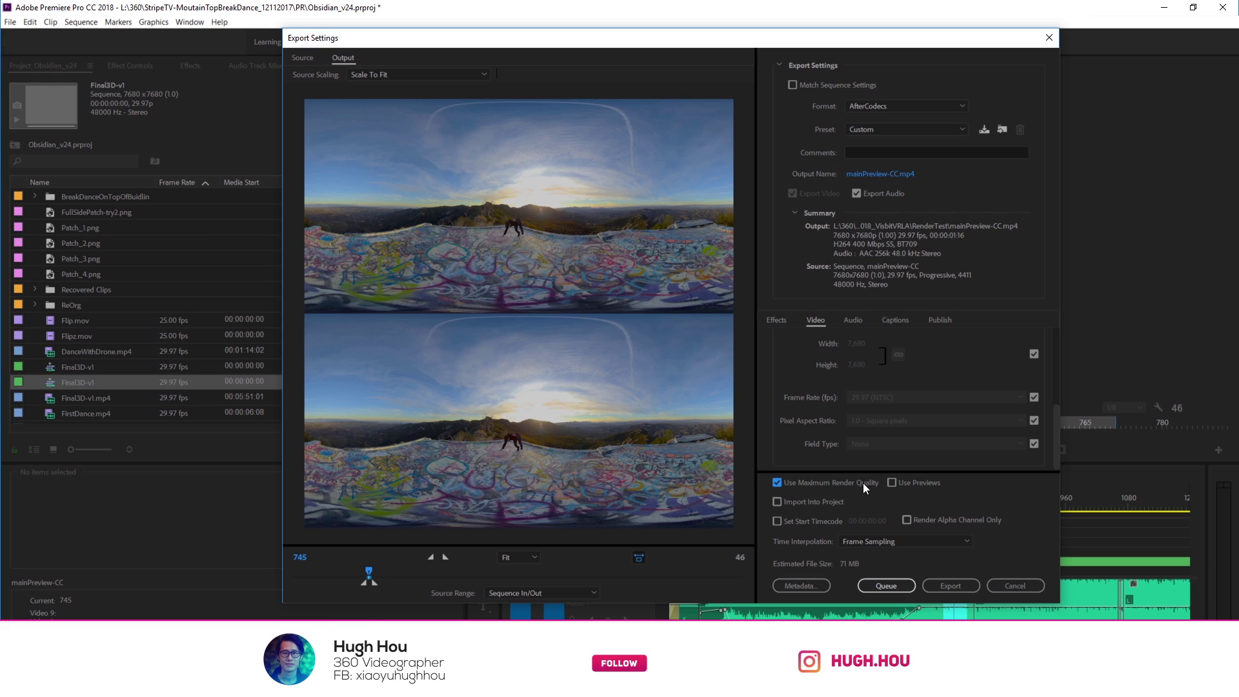
{"action": "left_click", "coordinate": [776, 482]}
{"action": "left_click", "coordinate": [875, 588]}
Try HEVC (H.265) as the export format and return to AfterCodecs
{"action": "left_click", "coordinate": [909, 106]}
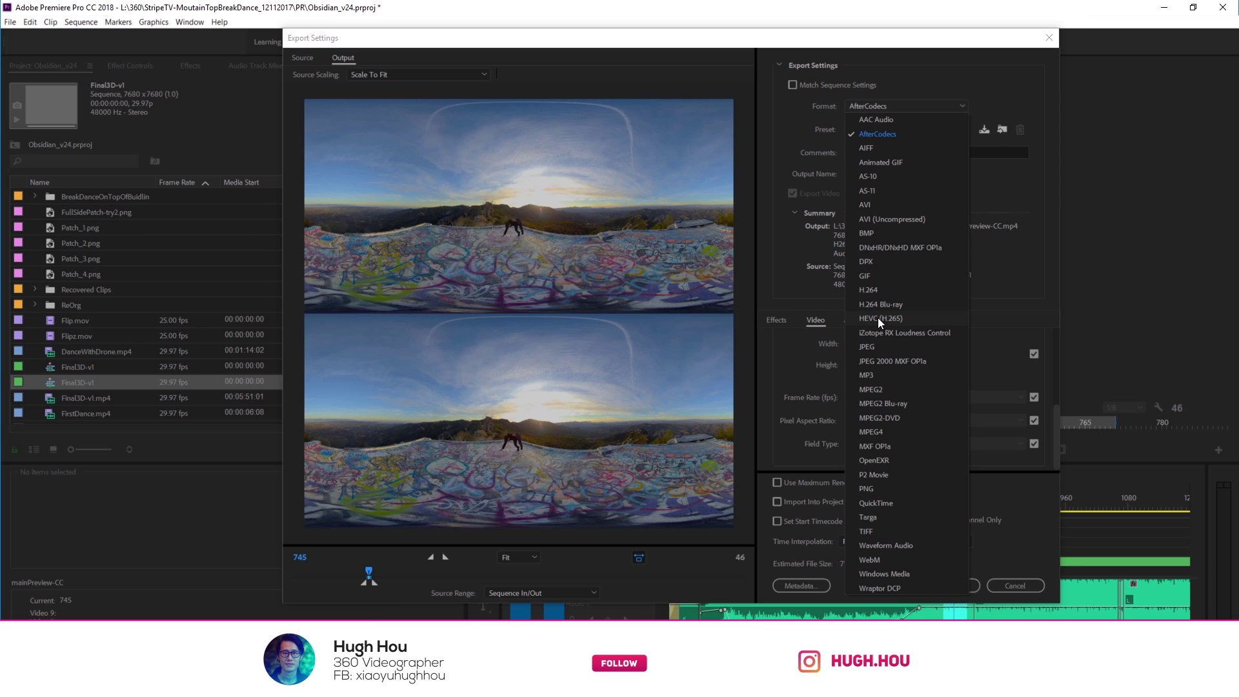
{"action": "left_click", "coordinate": [877, 318]}
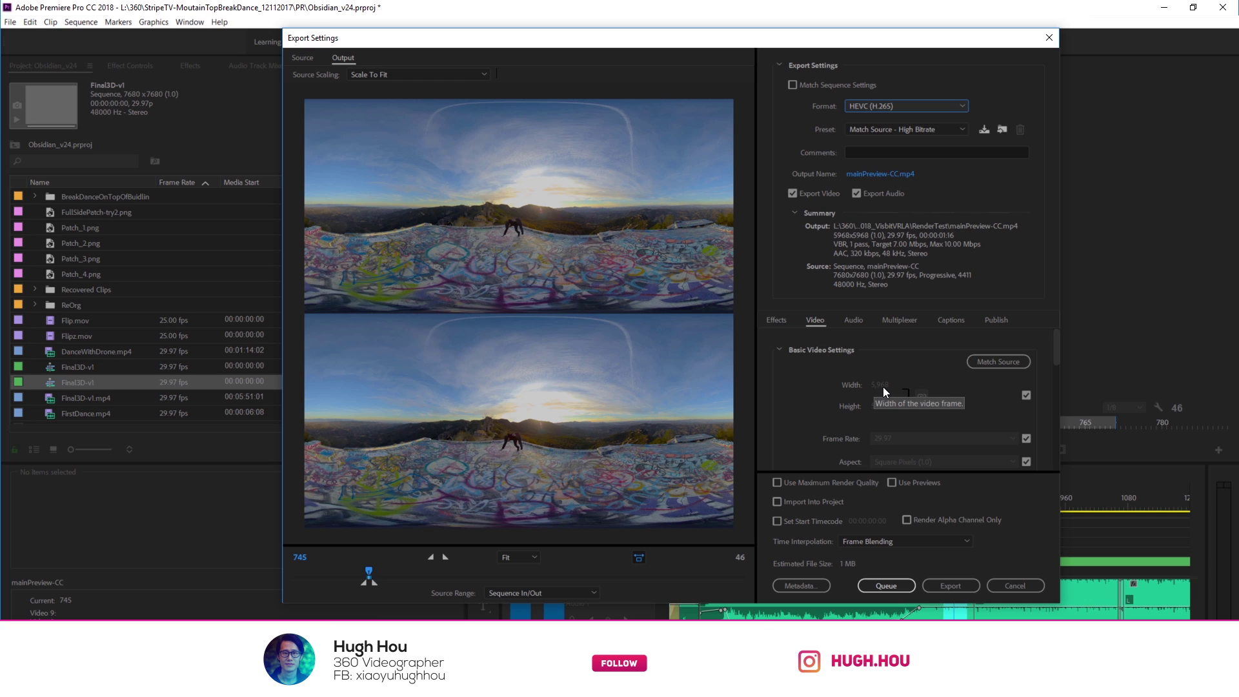
{"action": "left_click", "coordinate": [868, 105]}
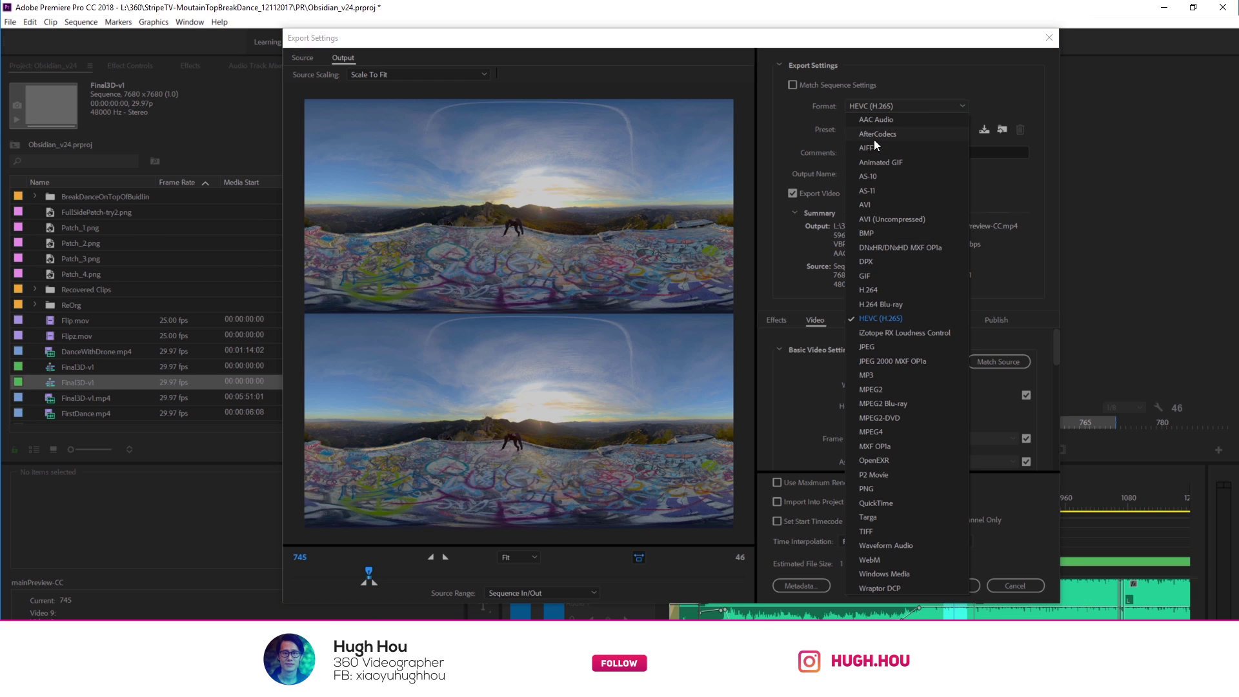
{"action": "key", "text": "Escape"}
Open the AfterCodecs options and select the H.265 / HEVC (x265) codec
{"action": "left_click", "coordinate": [964, 374]}
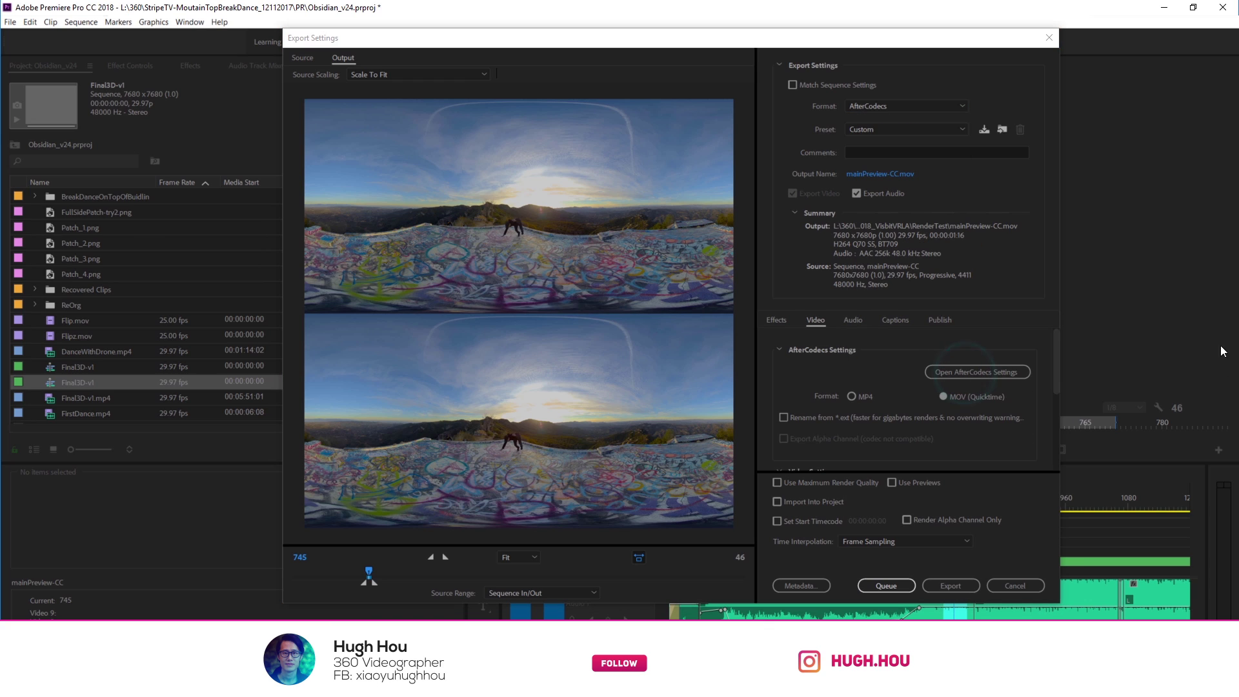
{"action": "left_click_drag", "start_coordinate": [706, 171], "coordinate": [711, 114]}
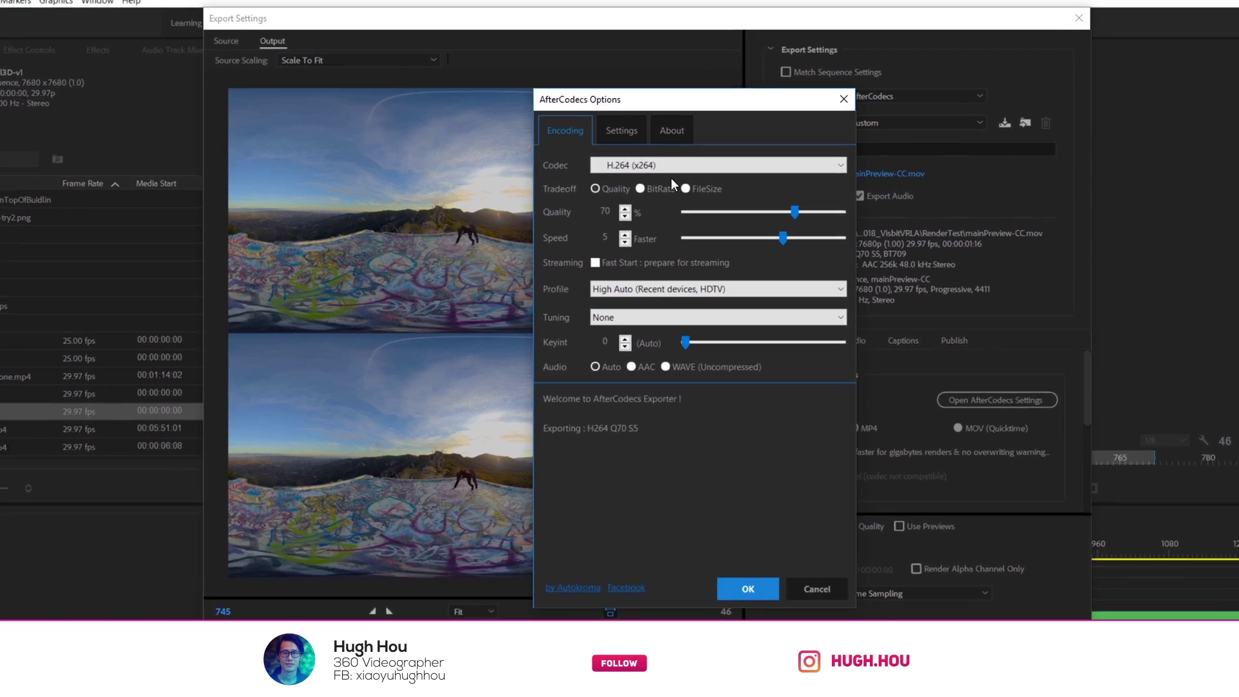
{"action": "left_click", "coordinate": [676, 164]}
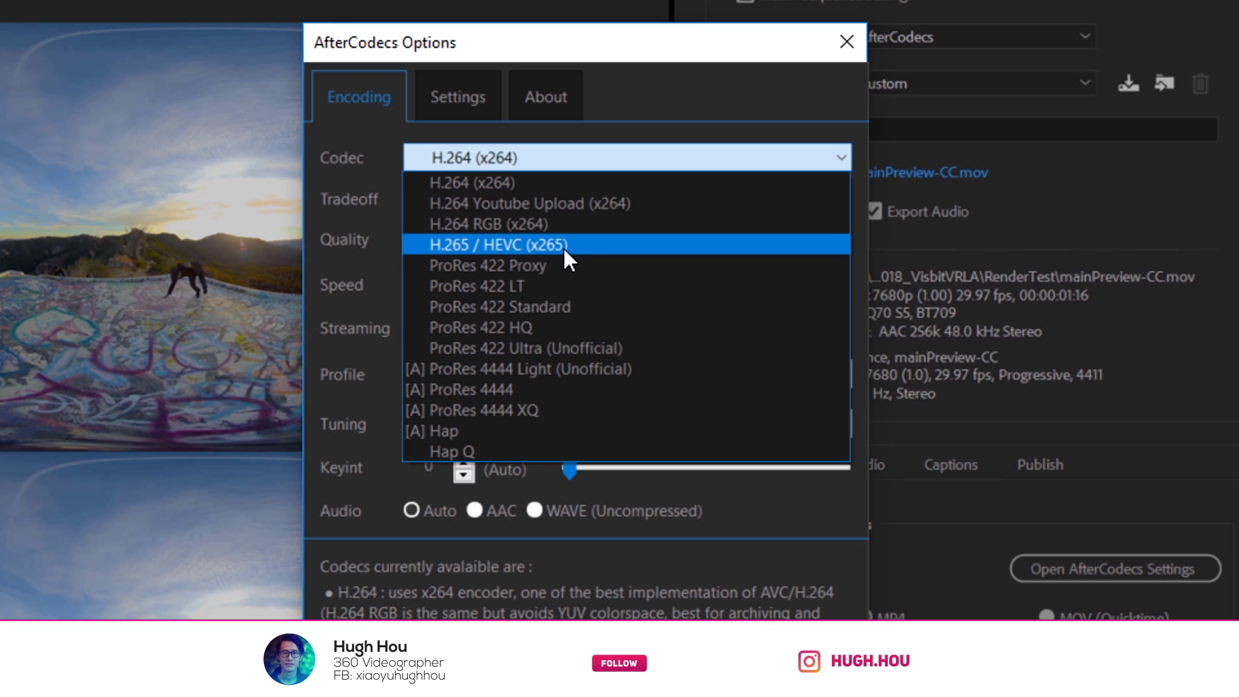
{"action": "left_click", "coordinate": [545, 245]}
Set the H.265 compression tradeoff to BitRate at 400 mbps and apply the codec options
{"action": "left_click", "coordinate": [505, 200]}
{"action": "left_click", "coordinate": [416, 199]}
{"action": "left_click", "coordinate": [510, 203]}
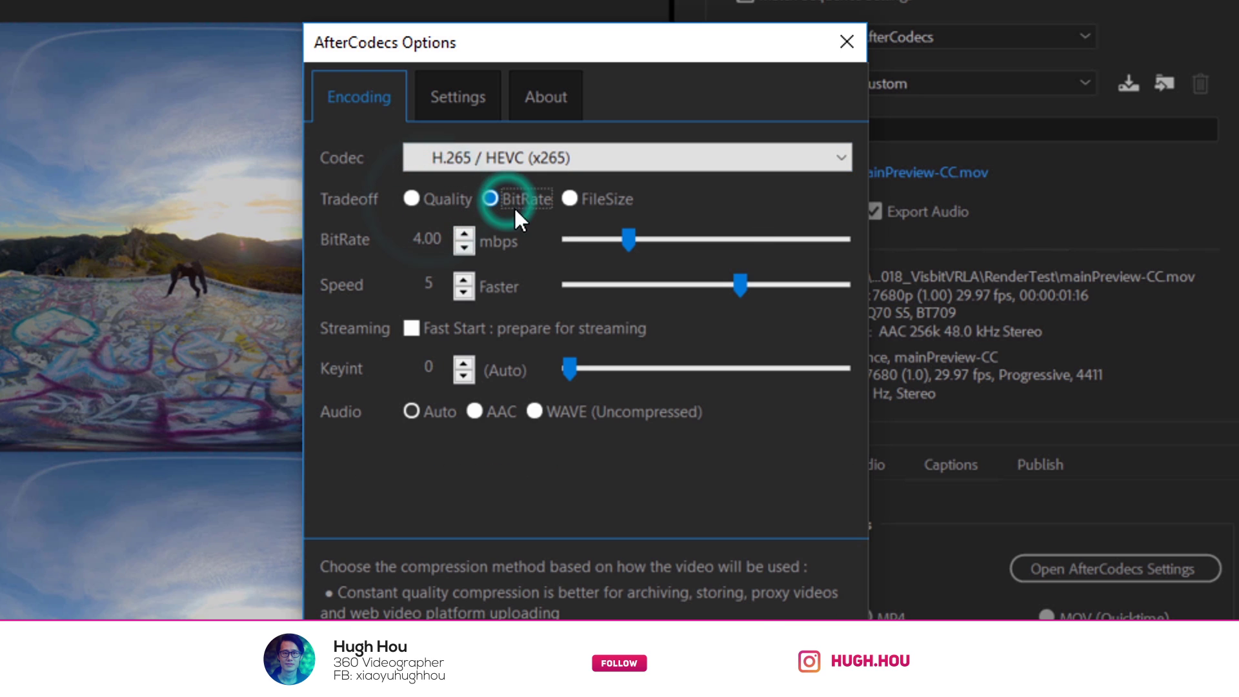
{"action": "left_click_drag", "start_coordinate": [631, 239], "coordinate": [1026, 251]}
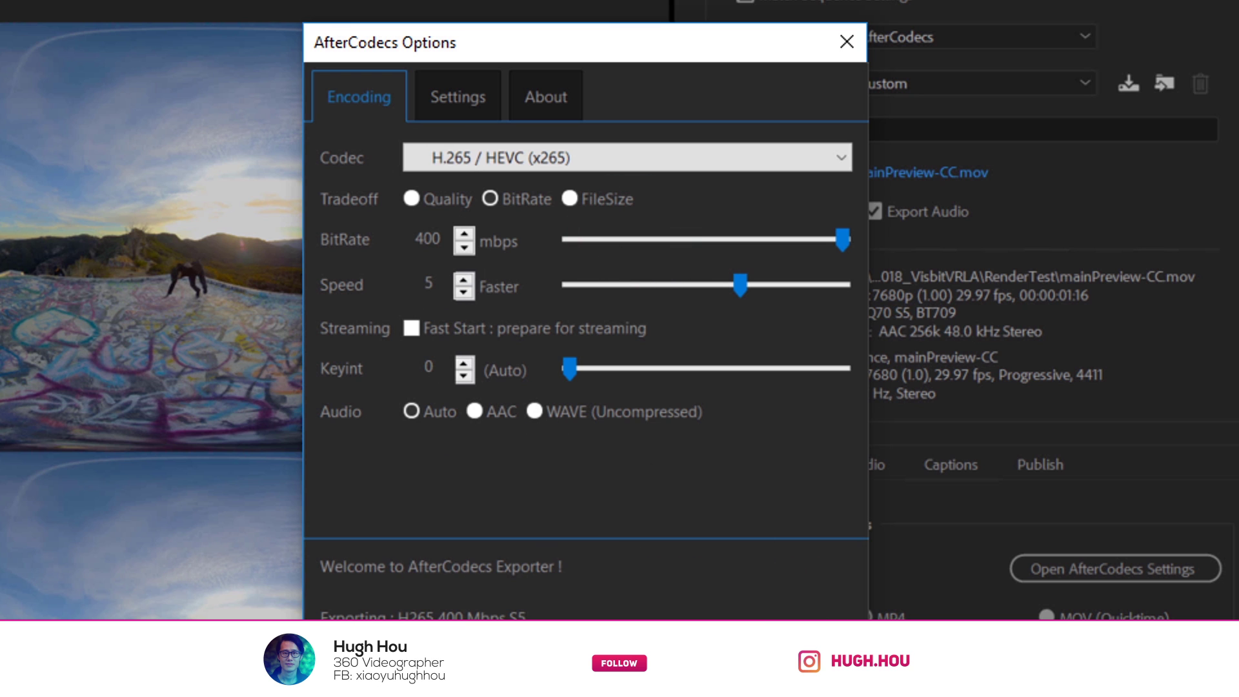
{"action": "key", "text": "Return"}
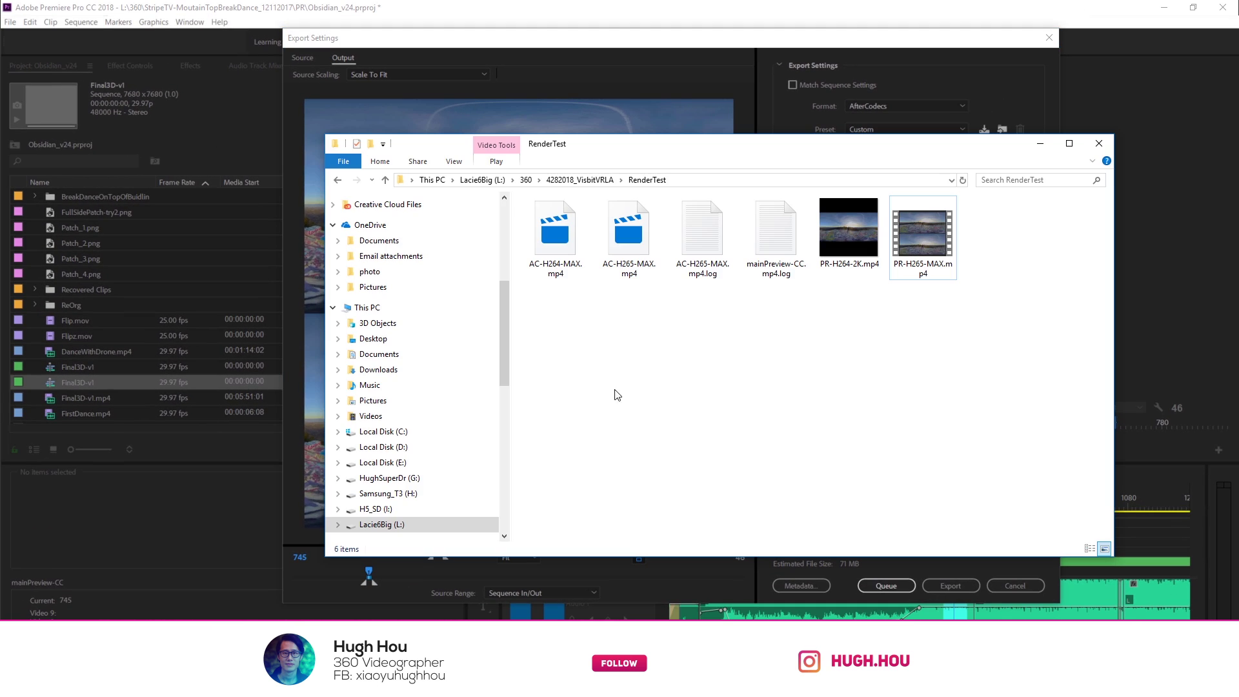
Compare the file sizes of AC-H264-MAX.mp4 and AC-H265-MAX.mp4 in the RenderTest folder
{"action": "left_click", "coordinate": [596, 362]}
{"action": "left_click", "coordinate": [613, 237]}
{"action": "left_click", "coordinate": [561, 247]}
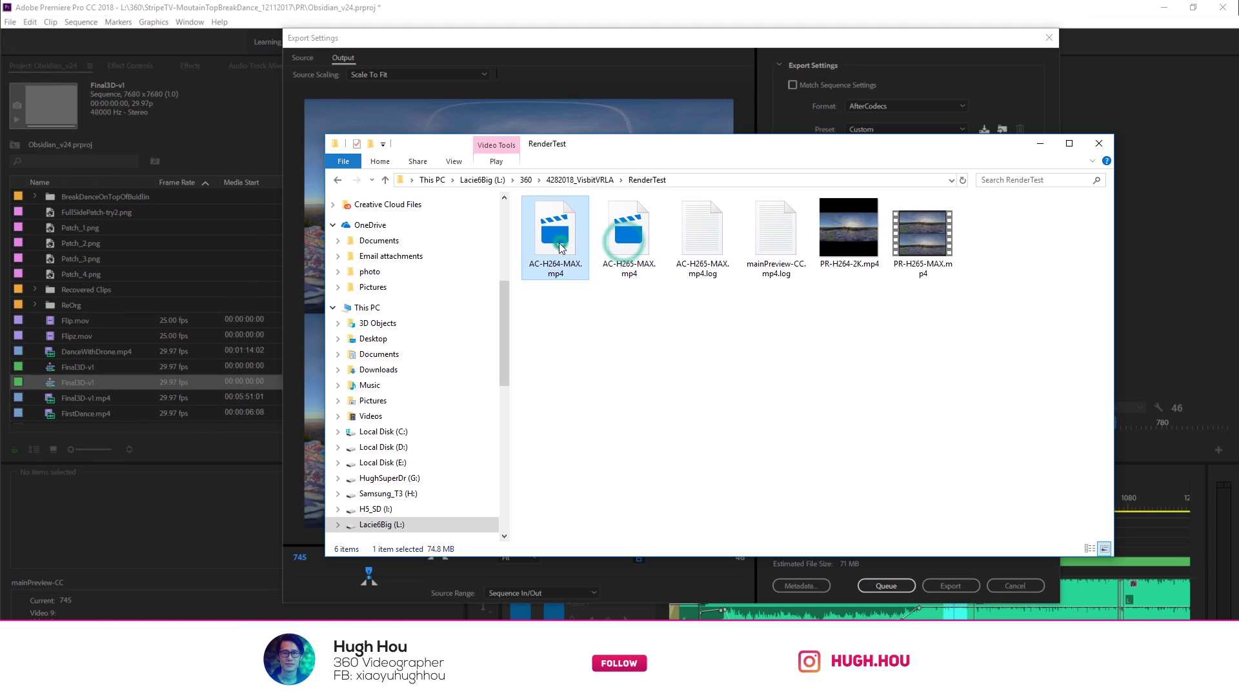
{"action": "left_click", "coordinate": [623, 242]}
{"action": "left_click", "coordinate": [558, 239]}
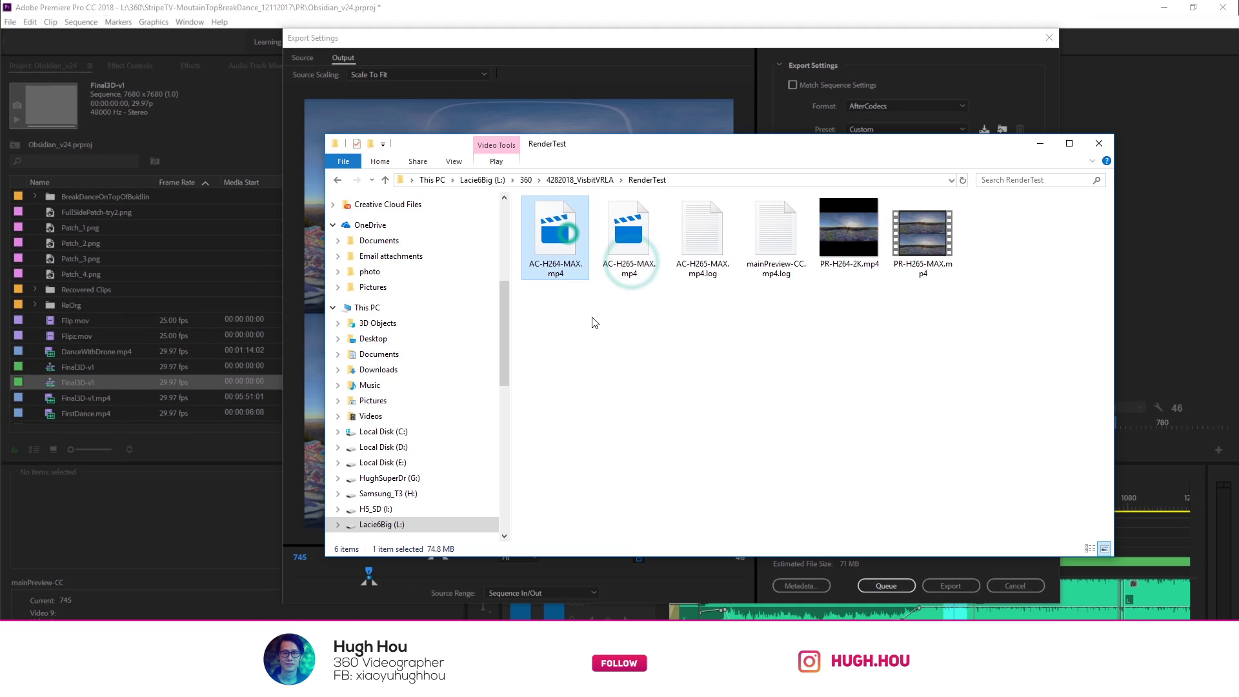
{"action": "left_click", "coordinate": [625, 244]}
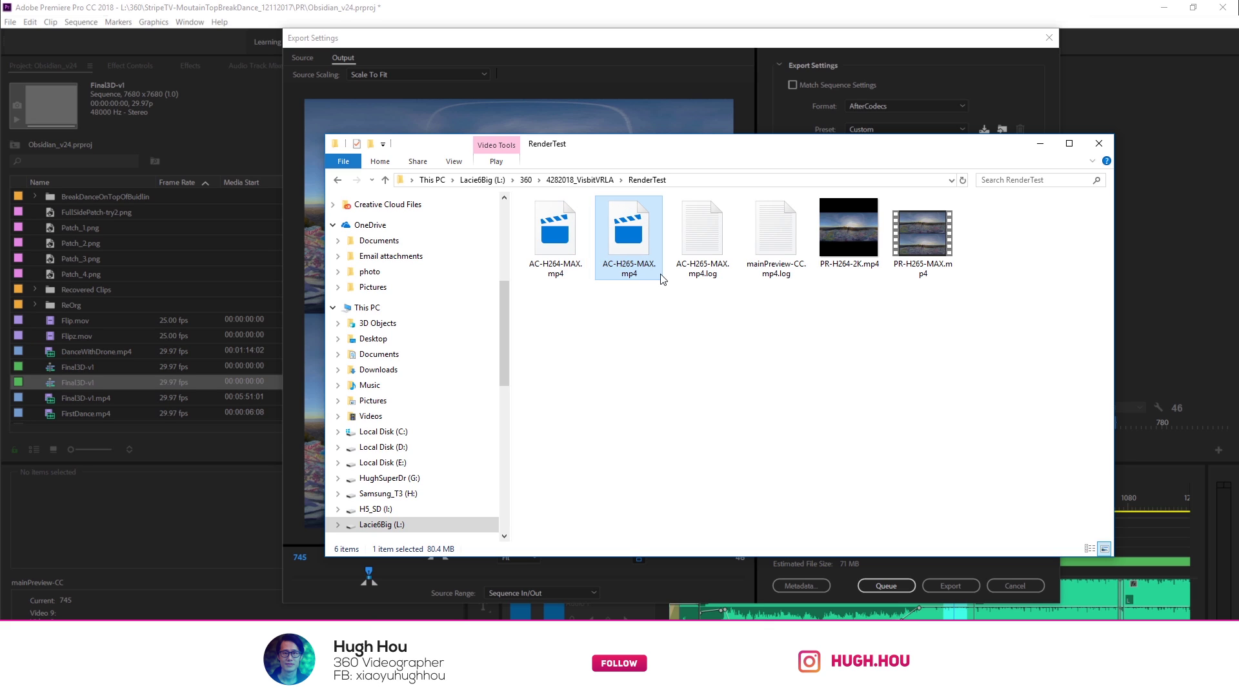
{"action": "left_click", "coordinate": [622, 369]}
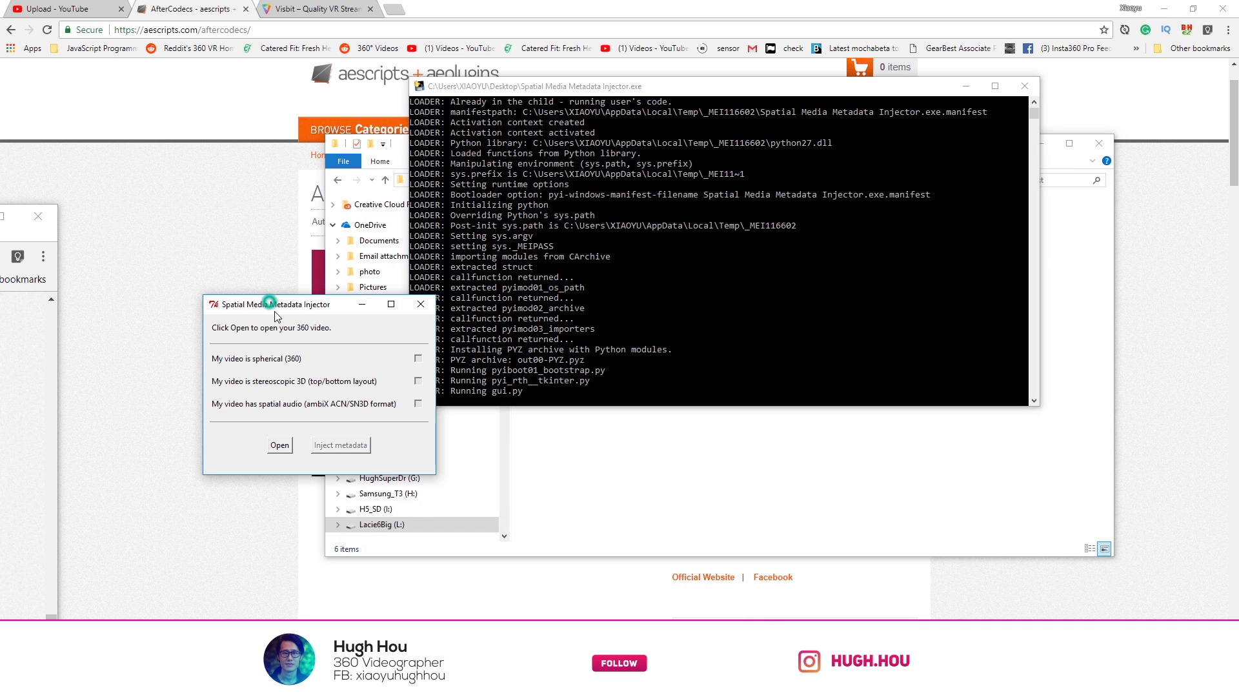
Reposition the Spatial Media Metadata Injector window so it sits over the RenderTest folder window and the edge of the console
{"action": "left_click_drag", "start_coordinate": [244, 305], "coordinate": [390, 273]}
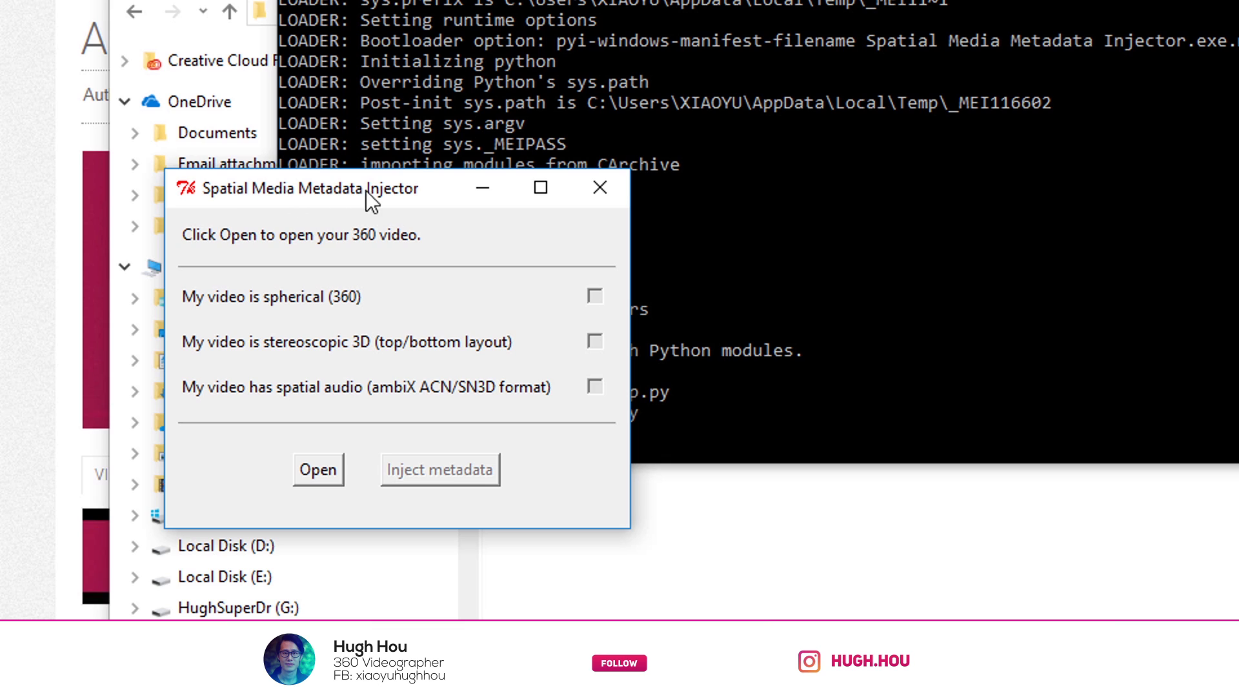
{"action": "left_click_drag", "start_coordinate": [404, 188], "coordinate": [338, 170]}
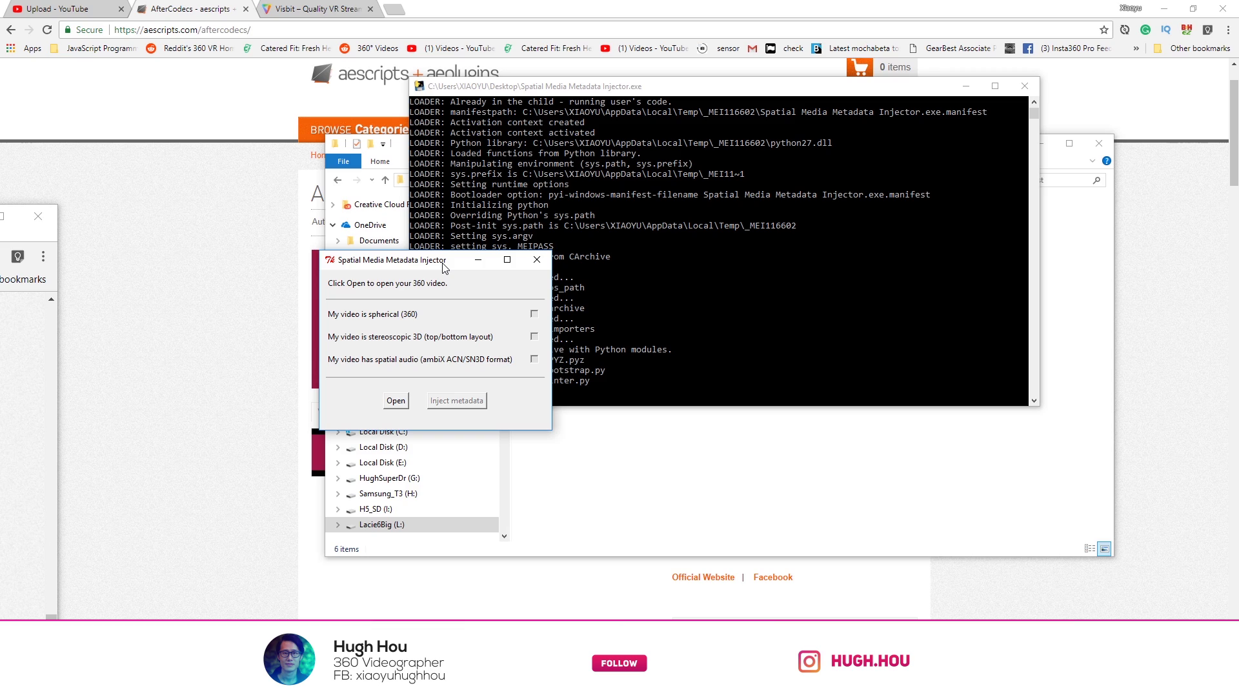
{"action": "left_click_drag", "start_coordinate": [444, 266], "coordinate": [405, 266]}
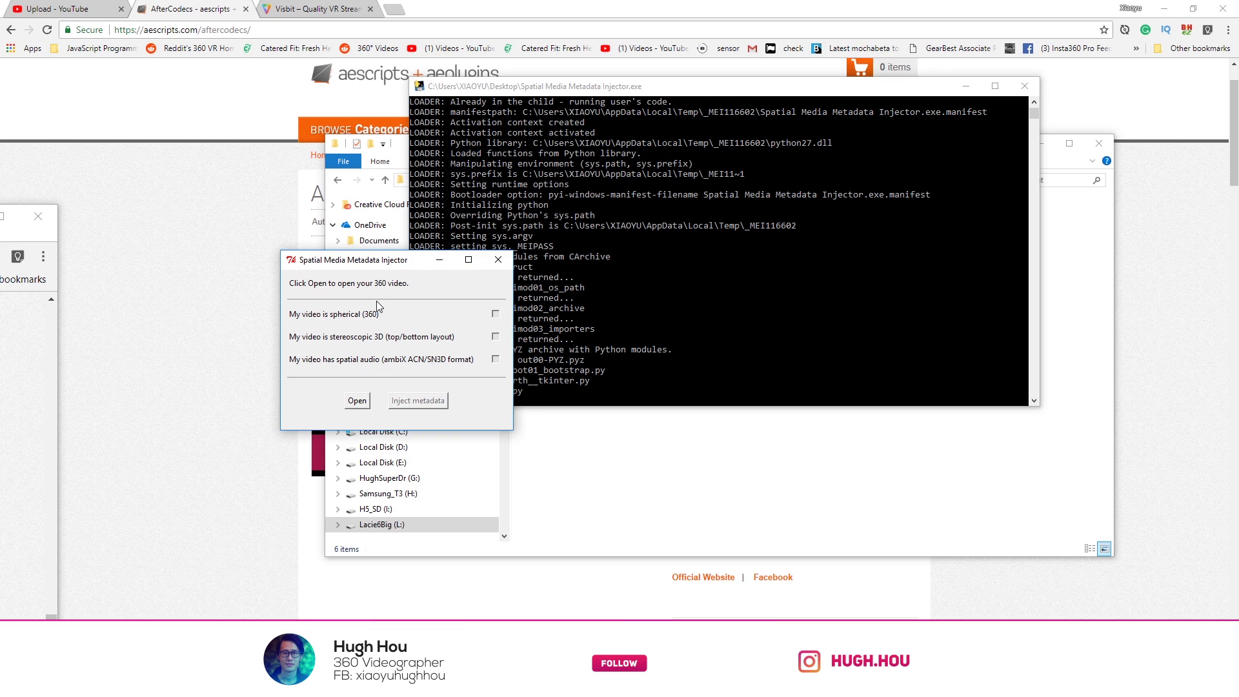